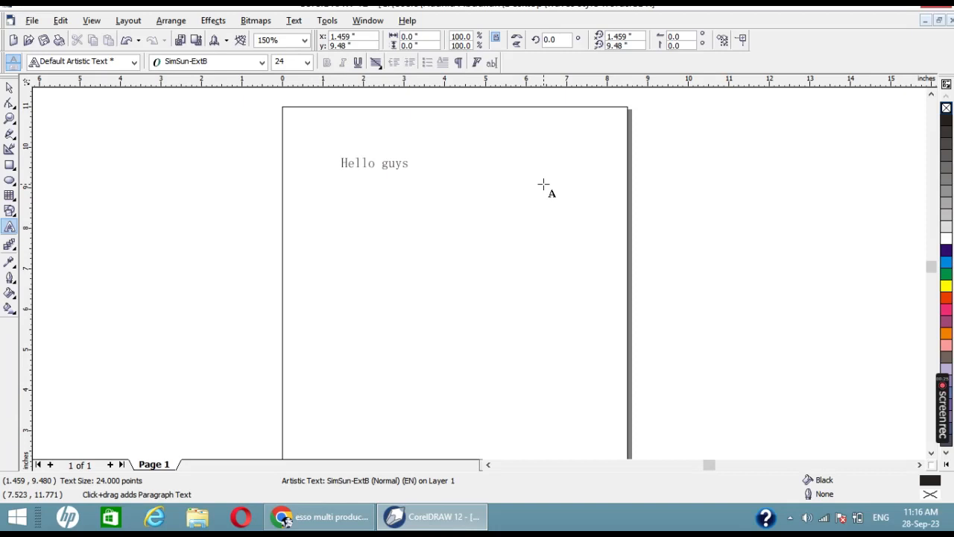
# Step: Add a second line reading "how are you?" under "Hello guys" and clear the whole text
pyautogui.press('Return')
pyautogui.write('how are you?')
pyautogui.hotkey('ctrl', 'a')
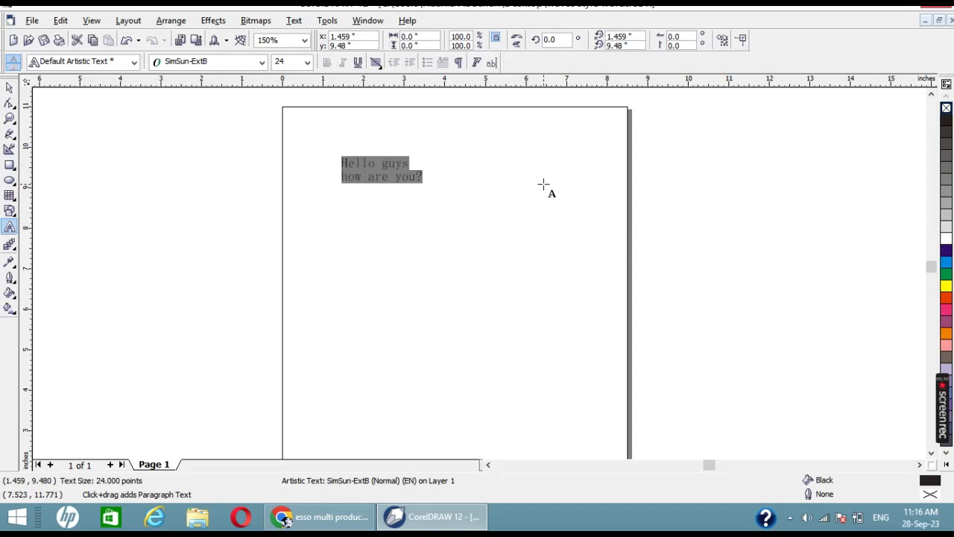
pyautogui.press('BackSpace')
# Step: Write the sentence "To day we will learn how to make words in waves style" in the emptied text object
pyautogui.write('To day we')
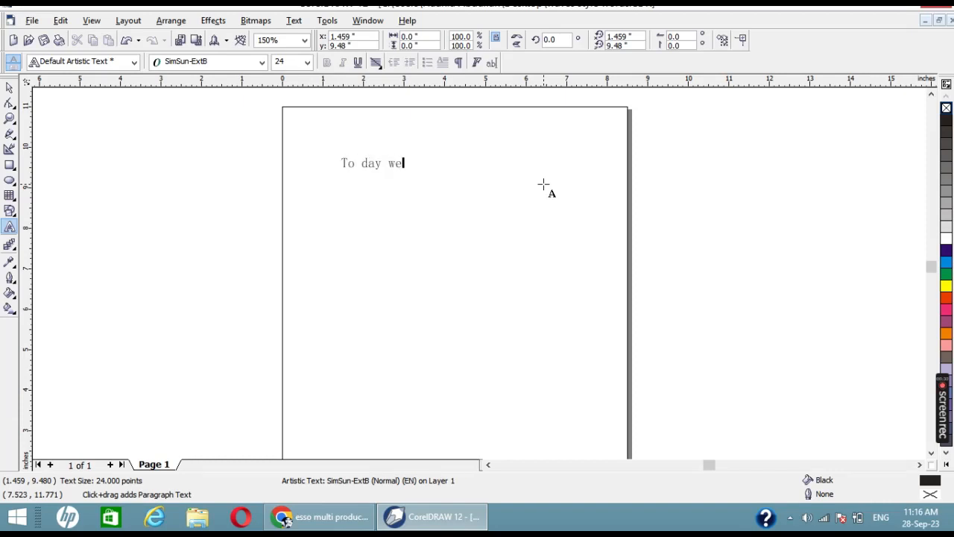
pyautogui.write(' will learn how to make')
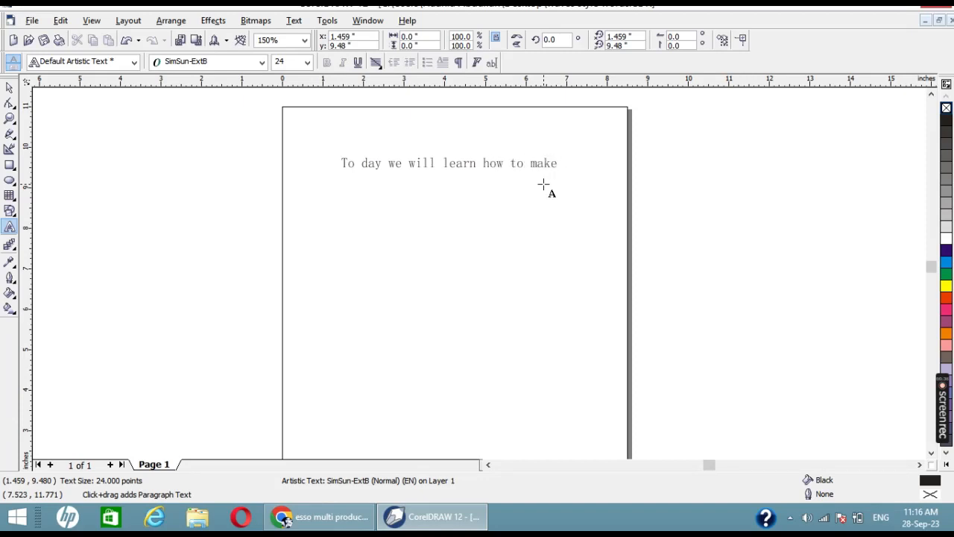
pyautogui.press('BackSpace')
pyautogui.press('BackSpace')
pyautogui.press('BackSpace')
pyautogui.write('make words in waves style')
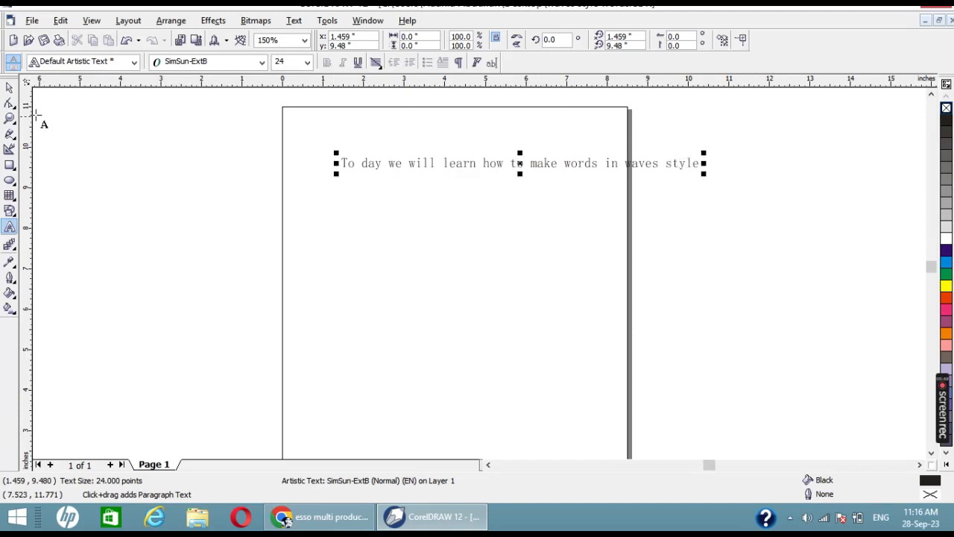
# Step: Move the sentence left and slightly down so it starts at the page's left edge, centred at about x 4.42, y 9.36 inches
pyautogui.click(9, 88)
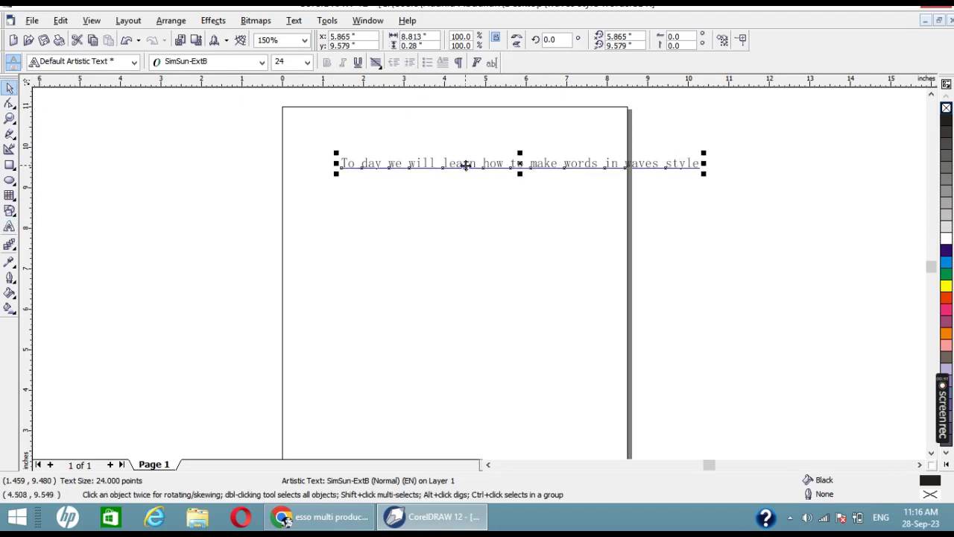
pyautogui.moveTo(462, 165); pyautogui.dragTo(405, 175)
pyautogui.click(407, 181)
pyautogui.press('F8')
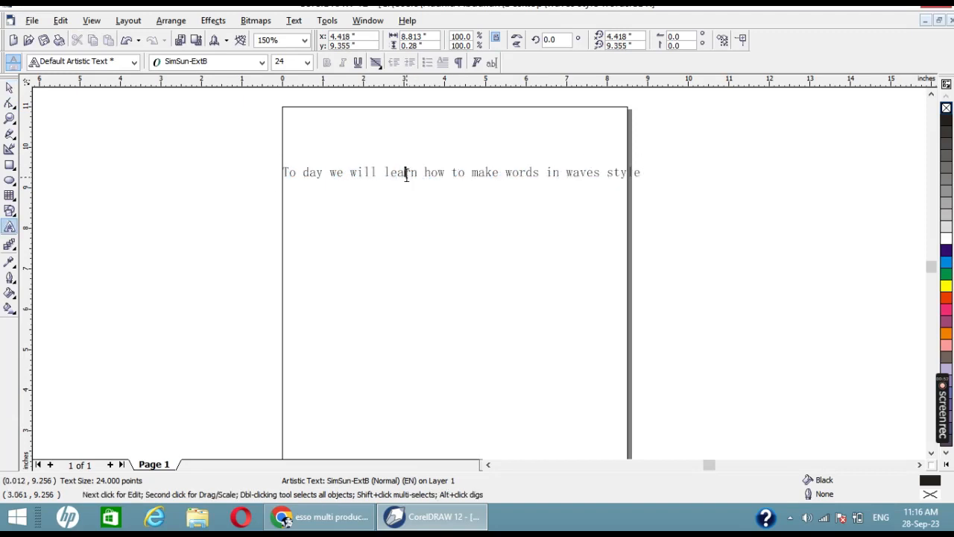
# Step: Replace the sentence with "It,s so easy task you can do it your self"
pyautogui.click(405, 173)
pyautogui.hotkey('ctrl', 'a')
pyautogui.press('BackSpace')
pyautogui.write('It,')
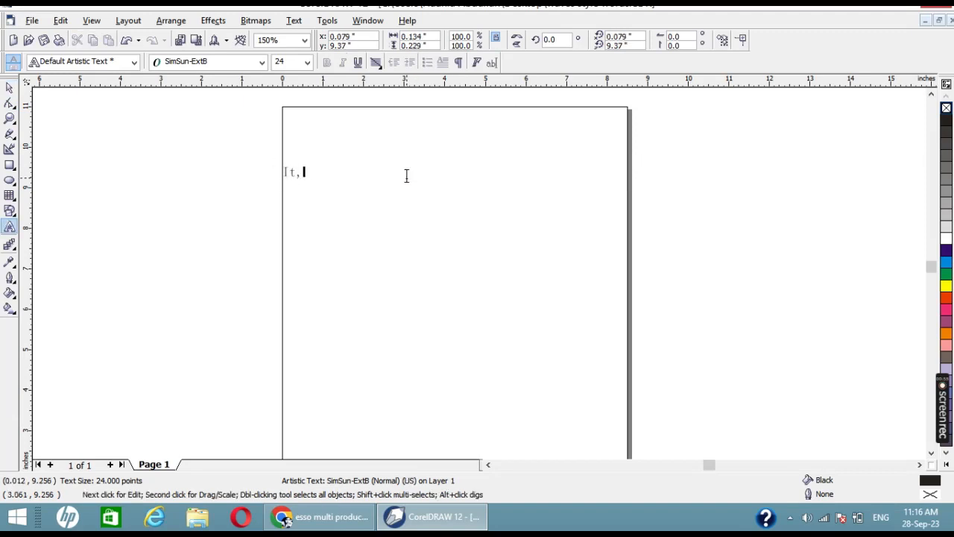
pyautogui.write('s so easy task y')
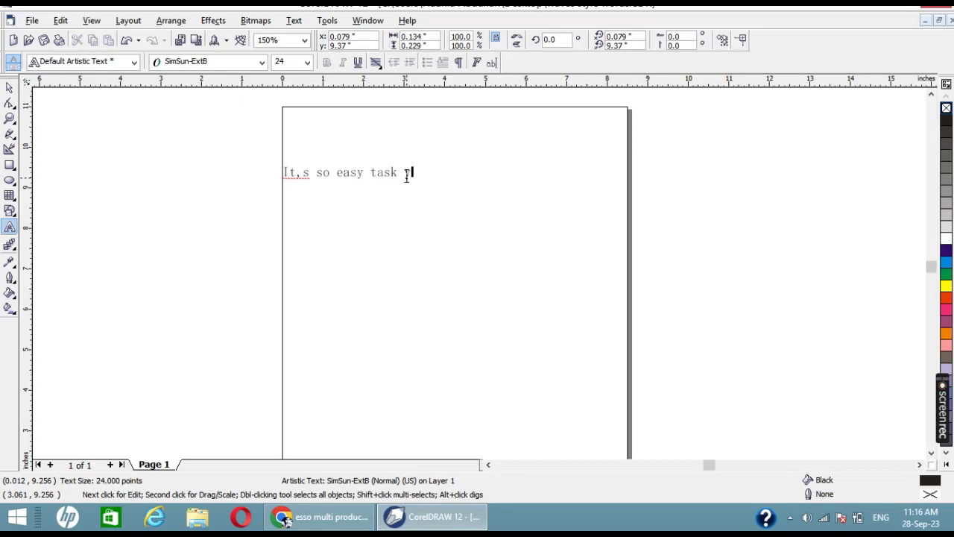
pyautogui.write('ou can do it your self')
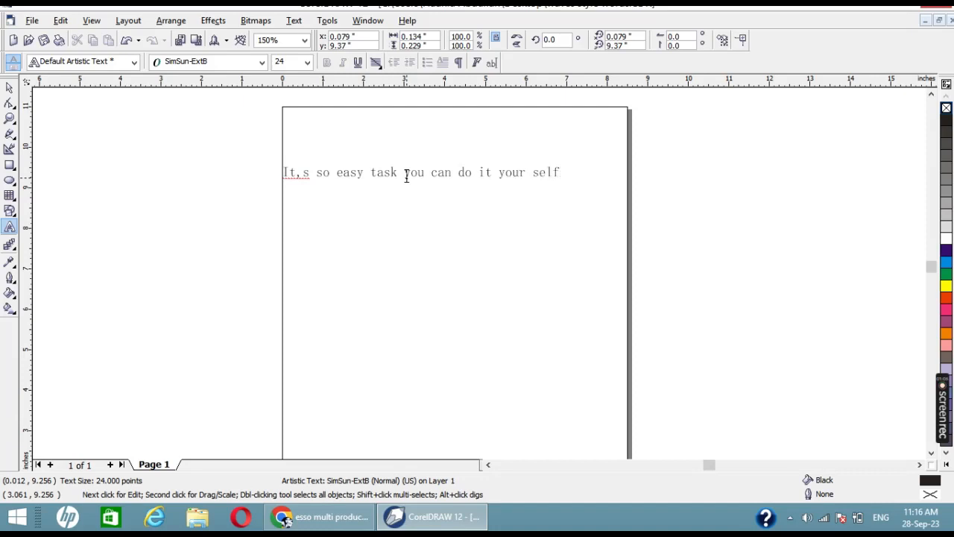
# Step: Add a second line reading "with easy steps" below the sentence
pyautogui.press('BackSpace')
pyautogui.press('BackSpace')
pyautogui.write('with easy step')
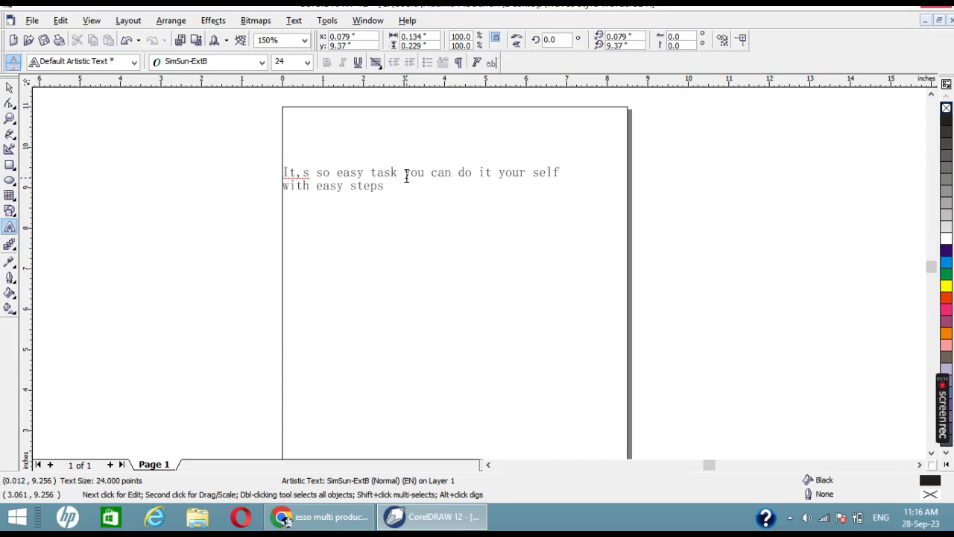
pyautogui.write('s')
# Step: Replace both lines with a short text starting with "Lets" and clear it again
pyautogui.hotkey('ctrl', 'a')
pyautogui.press('Delete')
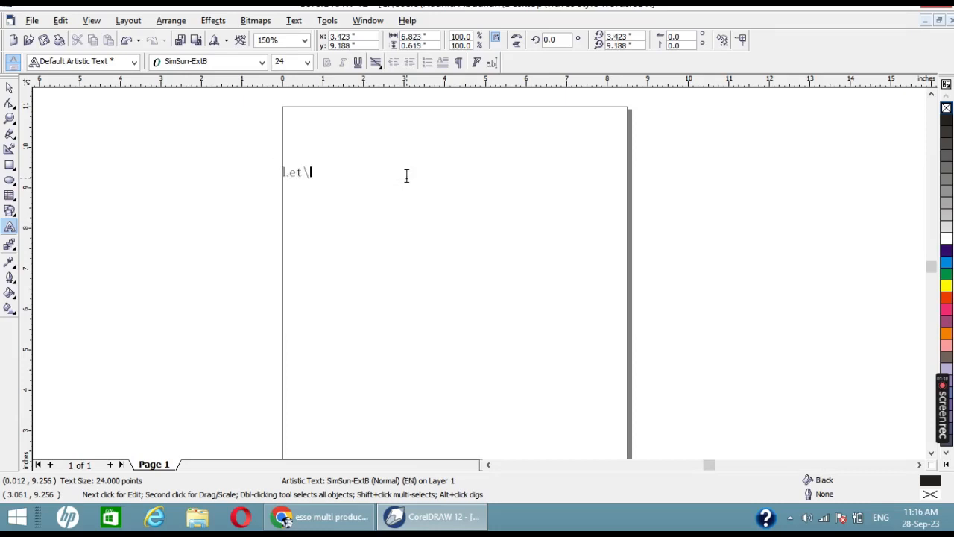
pyautogui.write('Lets start it....')
pyautogui.hotkey('ctrl', 'a')
pyautogui.press('Delete')
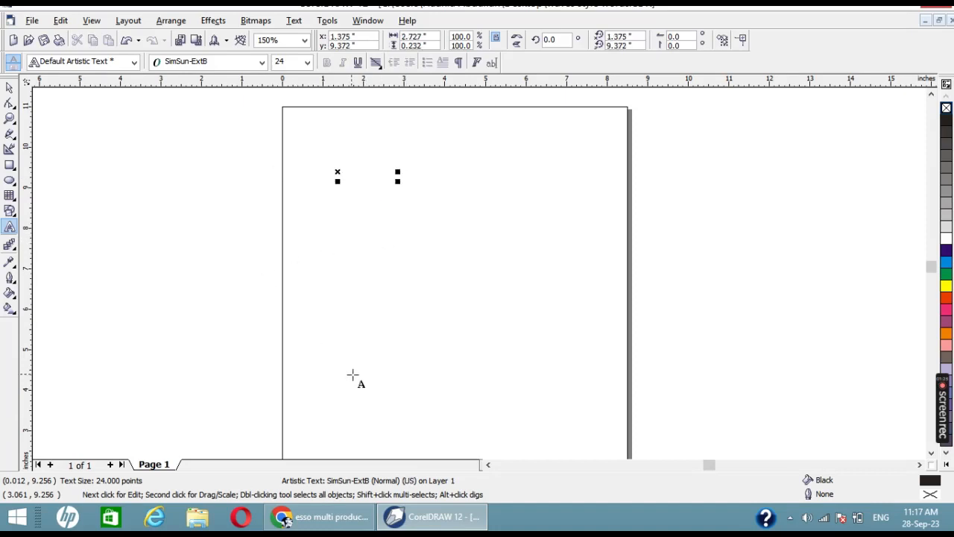
# Step: Place new artistic text reading "I LOVE ESSO MULTI PRODUCTS" near the middle of the page, at about x 1.5, y 6.1 inches
pyautogui.click(345, 303)
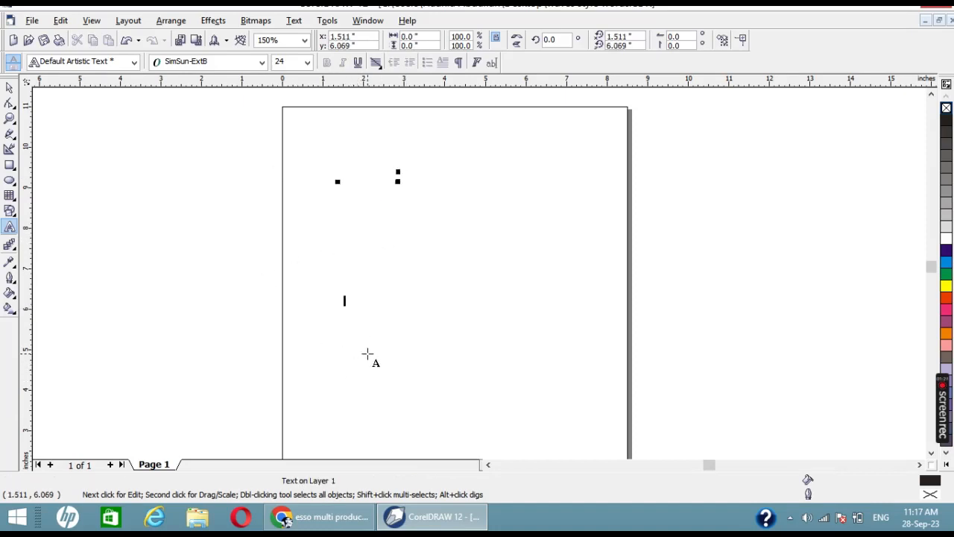
pyautogui.write('LOVE ESSO MULTI')
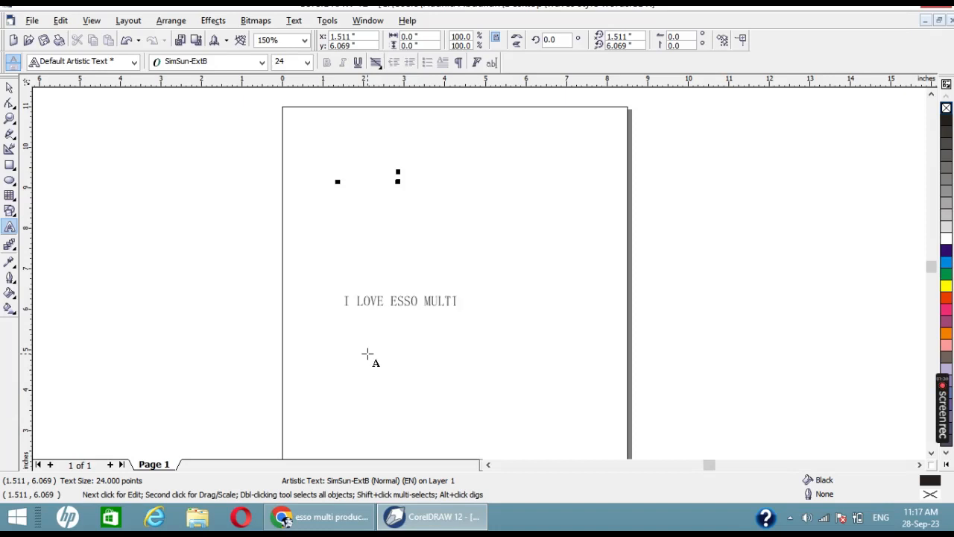
pyautogui.write(' PRODUCTS')
# Step: Try the Skranji font on the "I LOVE ESSO MULTI PRODUCTS" text and settle on Teko SemiBold
pyautogui.scroll(1, 367, 354)
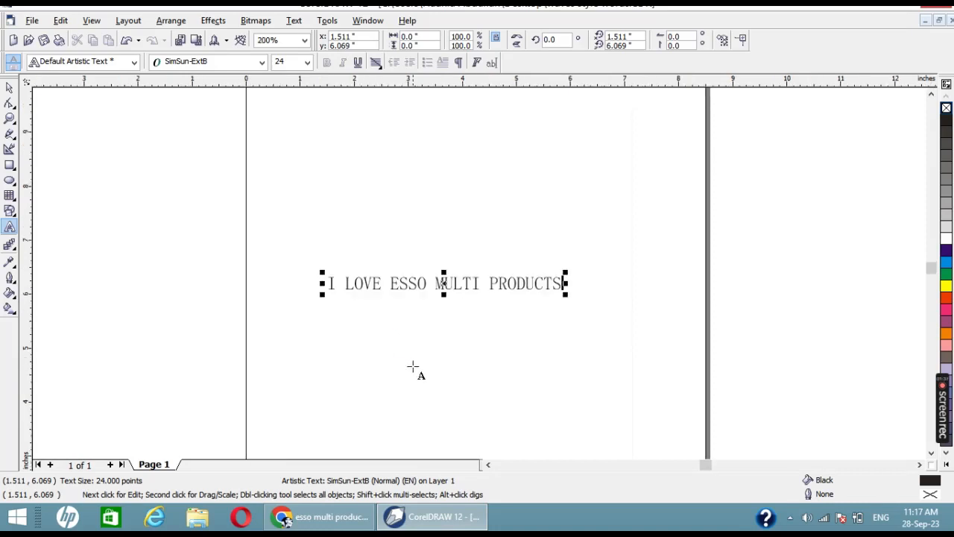
pyautogui.click(7, 88)
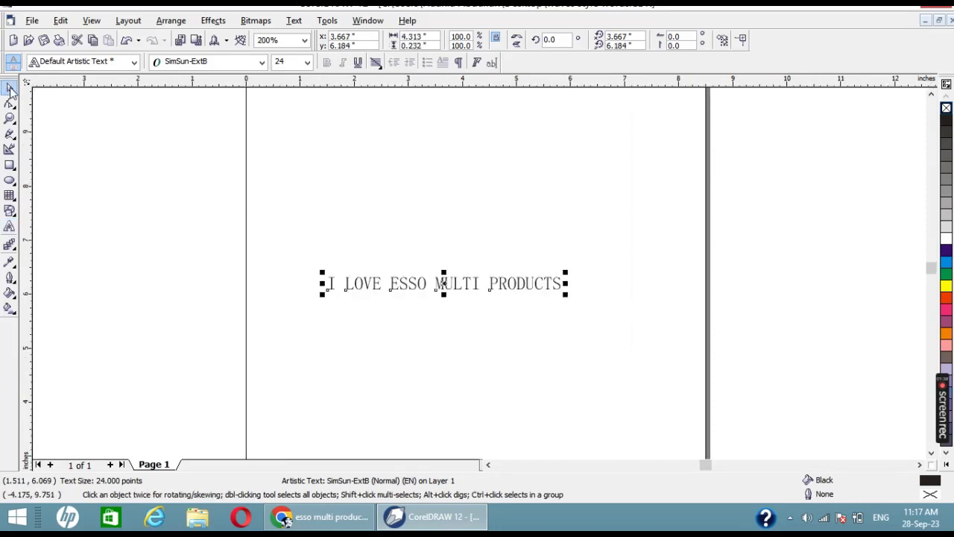
pyautogui.click(231, 67)
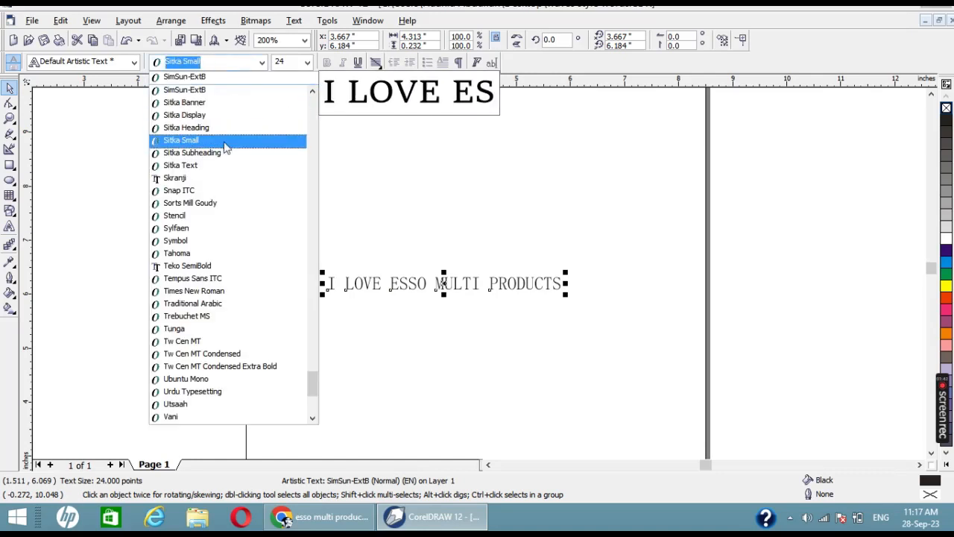
pyautogui.click(228, 184)
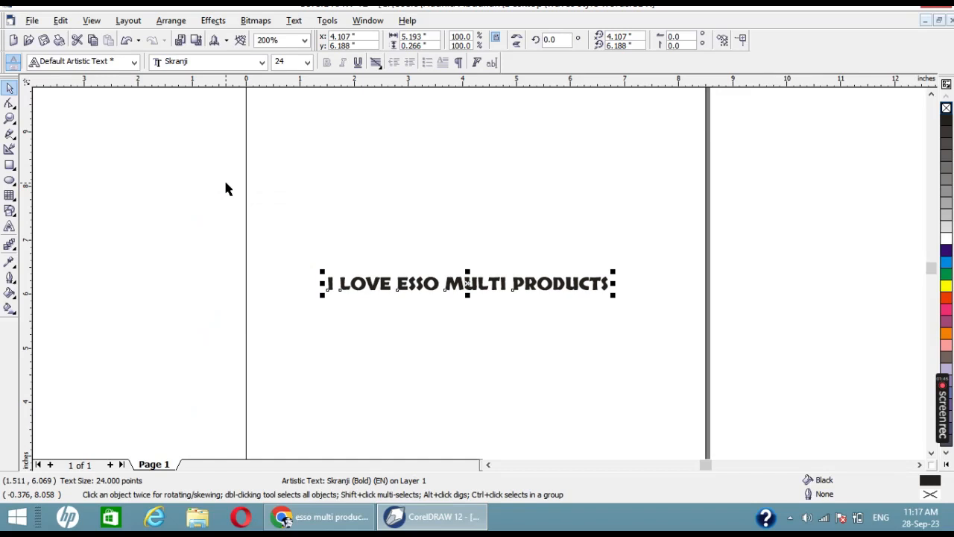
pyautogui.click(246, 63)
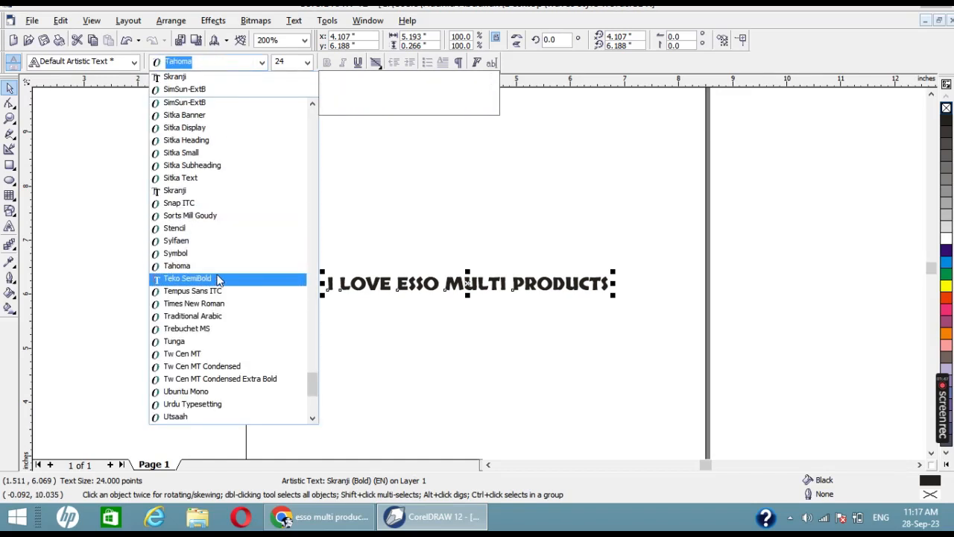
pyautogui.click(277, 278)
pyautogui.click(447, 330)
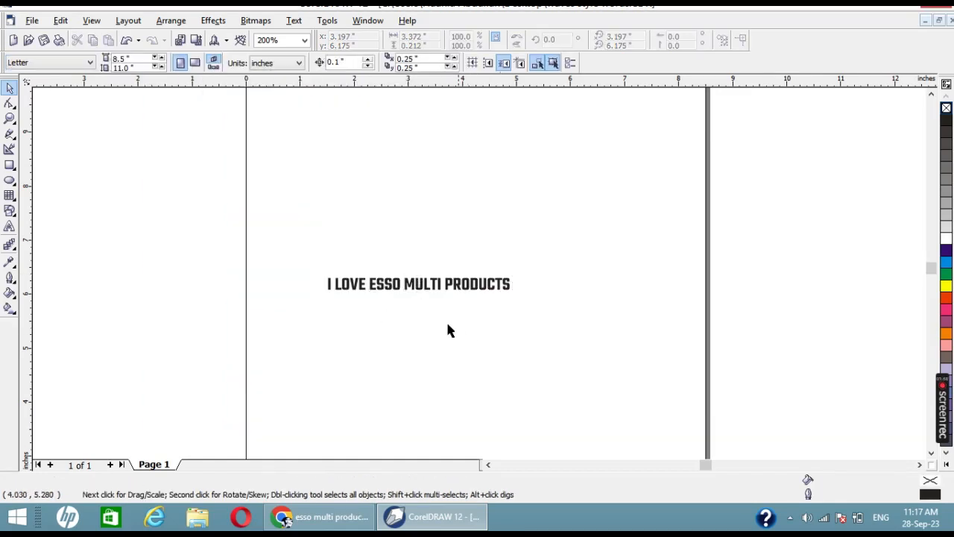
# Step: Draw a straight horizontal freehand line about 6.4 inches long above the text
pyautogui.scroll(1, 447, 331)
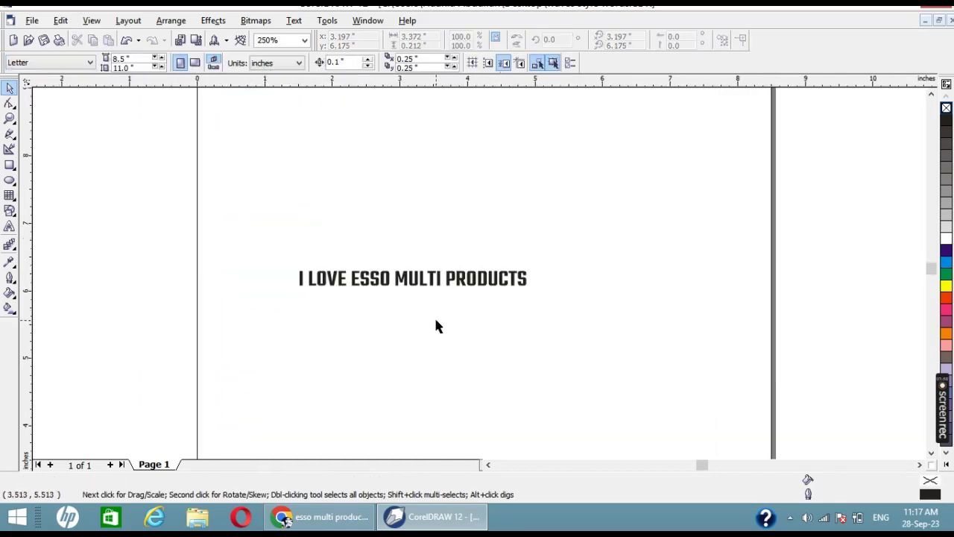
pyautogui.click(9, 134)
pyautogui.click(273, 204)
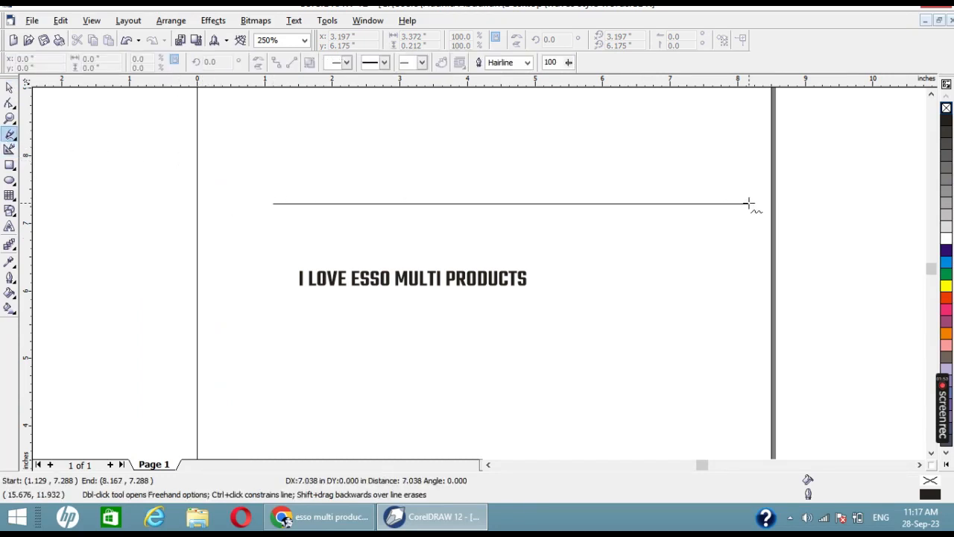
pyautogui.click(705, 203)
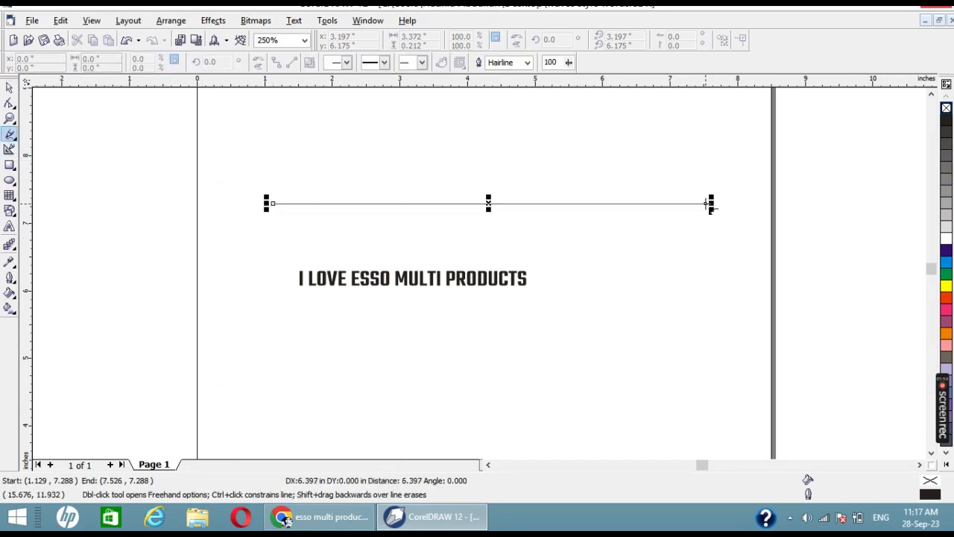
pyautogui.click(10, 88)
# Step: Convert the line to a curve and bend it into a wave, arching up in its left half and dipping in its right half
pyautogui.press('F10')
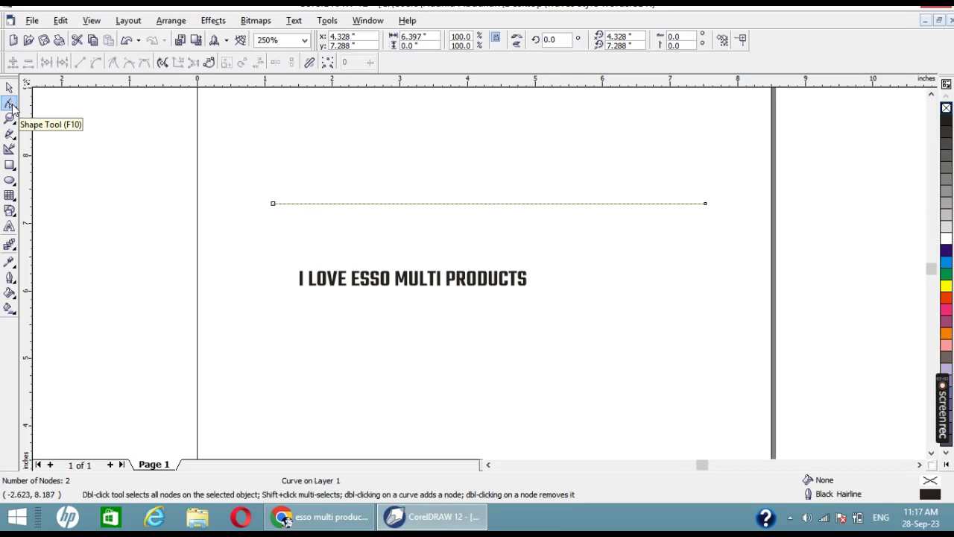
pyautogui.rightClick(500, 209)
pyautogui.click(555, 255)
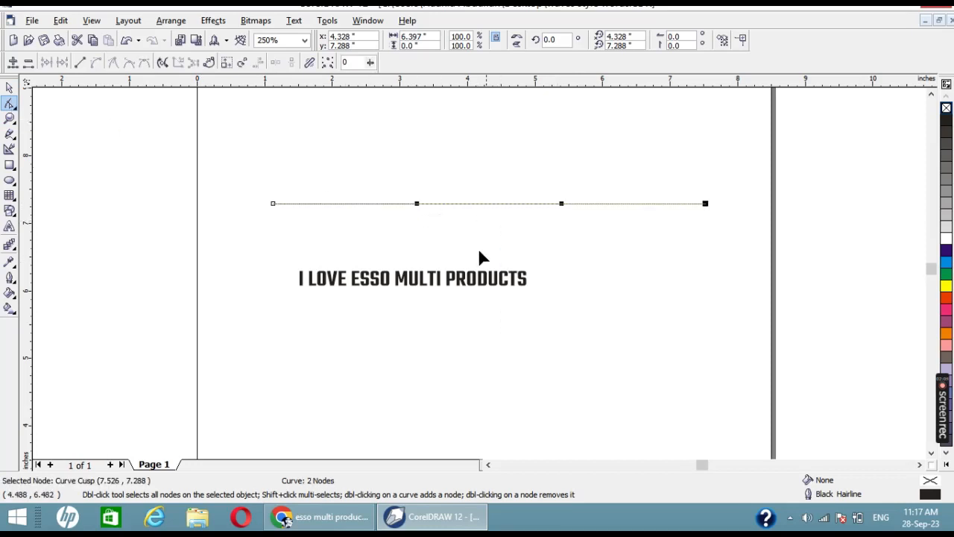
pyautogui.moveTo(421, 207); pyautogui.dragTo(419, 152)
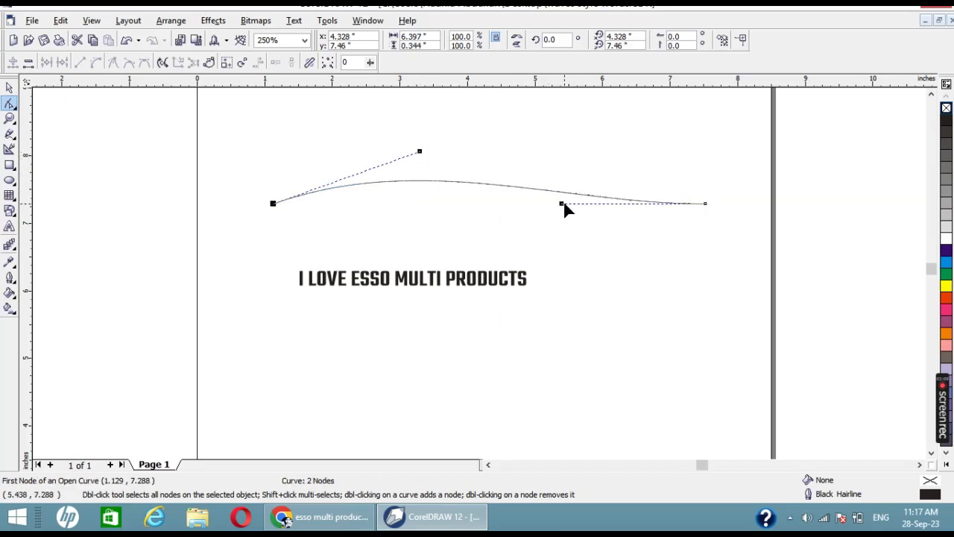
pyautogui.moveTo(564, 205); pyautogui.dragTo(602, 270)
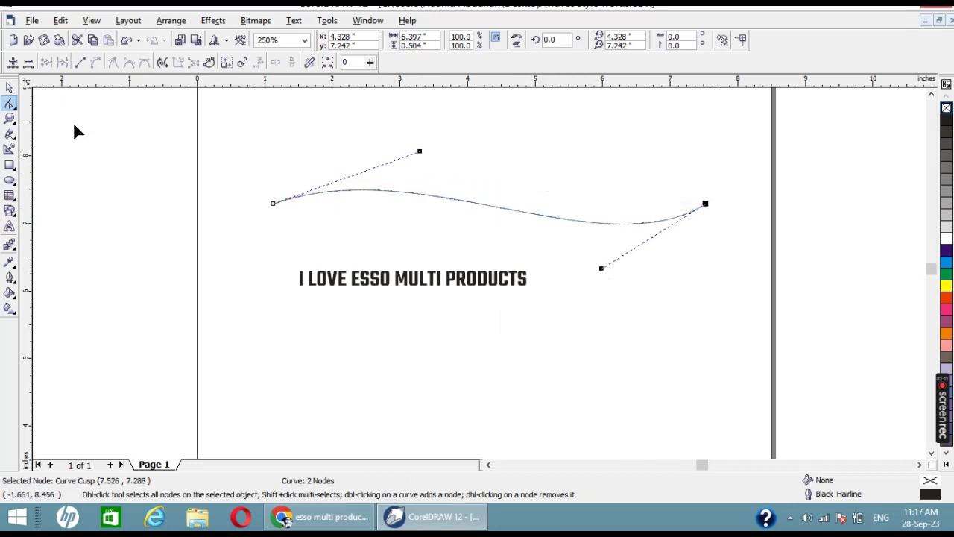
pyautogui.click(10, 87)
pyautogui.click(545, 293)
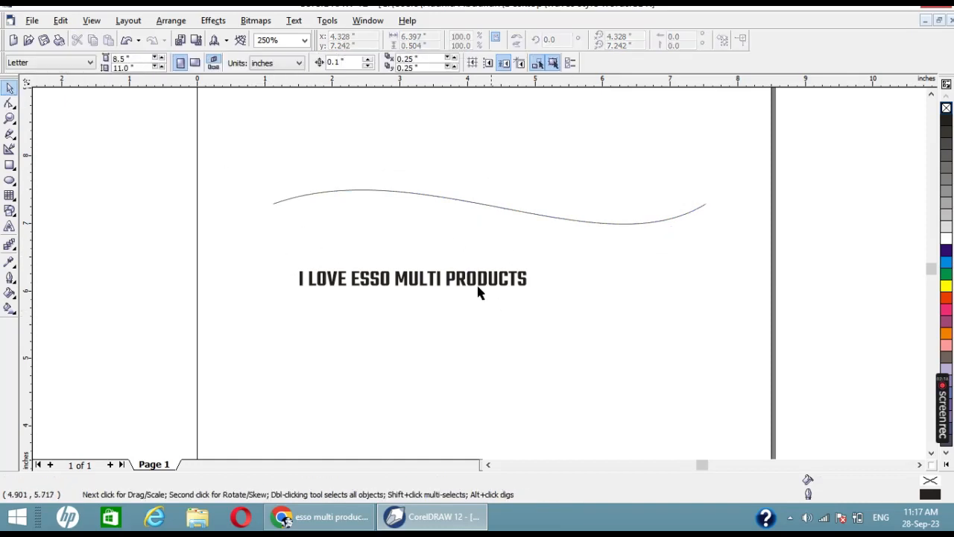
# Step: Fit the "I LOVE ESSO MULTI PRODUCTS" text to the wavy curve as its path
pyautogui.click(480, 284)
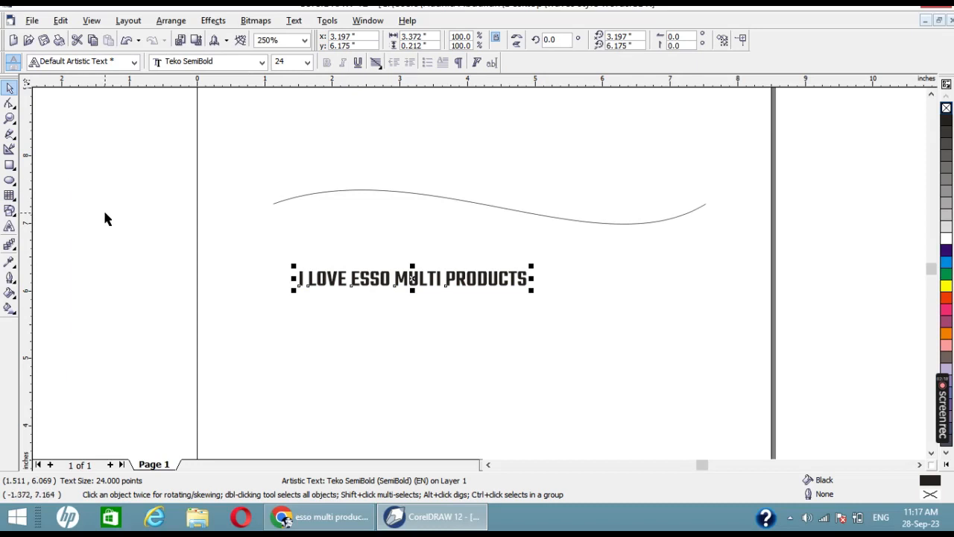
pyautogui.click(257, 21)
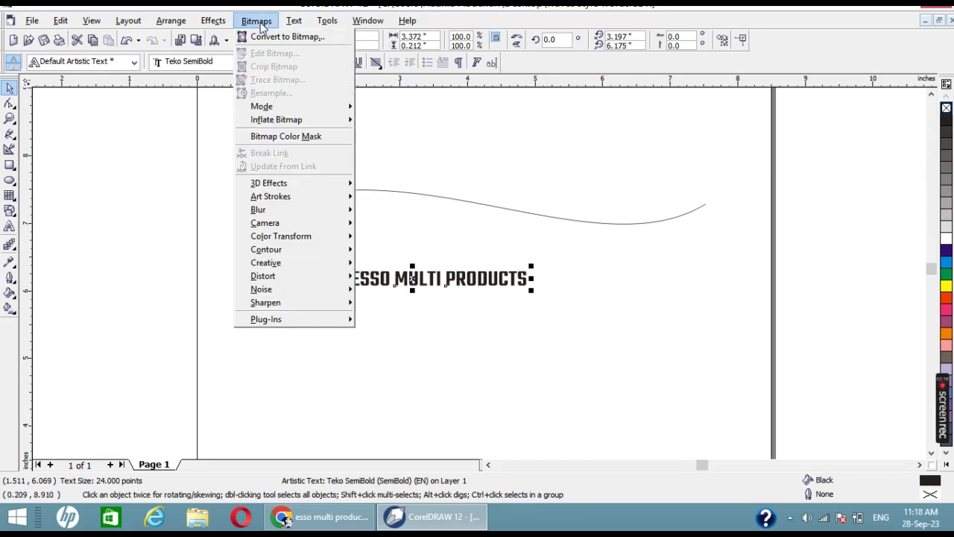
pyautogui.click(295, 21)
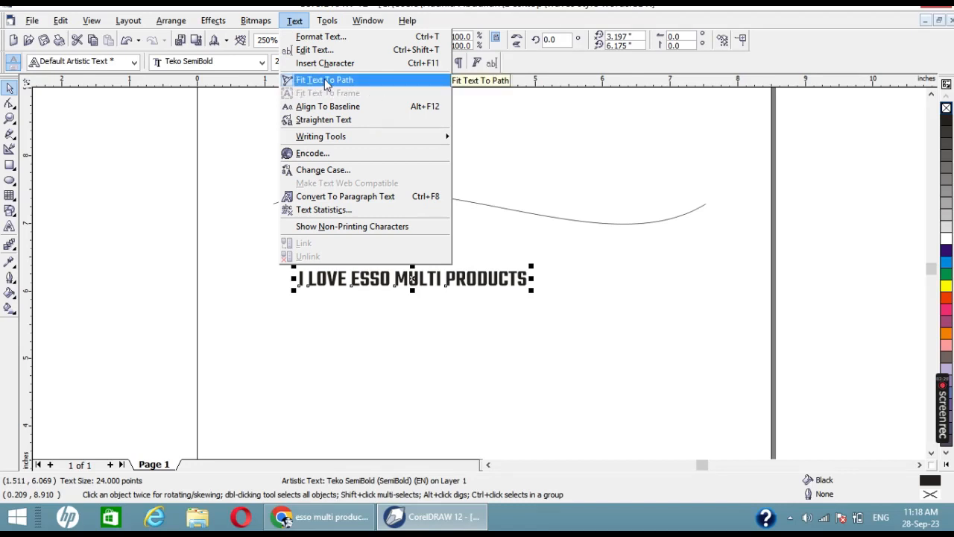
pyautogui.click(516, 208)
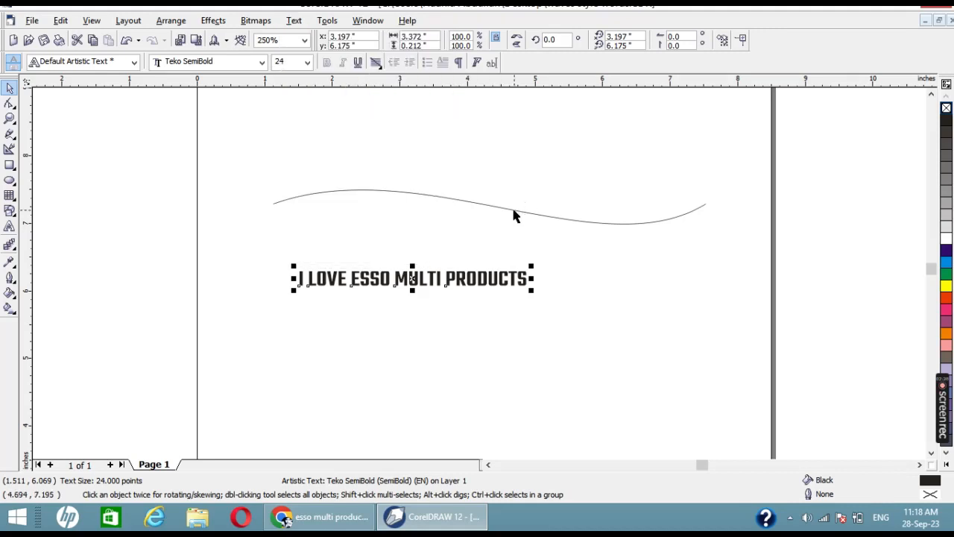
pyautogui.click(256, 20)
pyautogui.moveTo(293, 20)
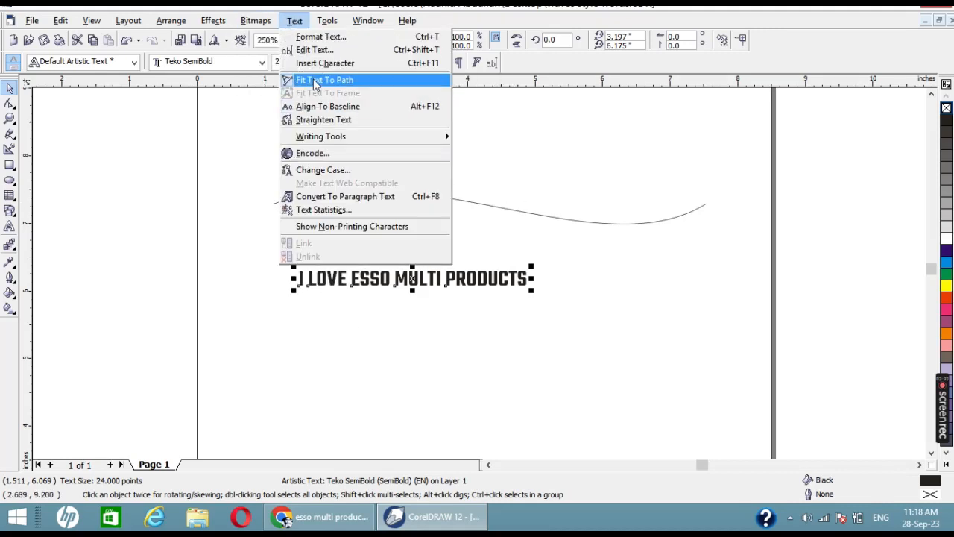
pyautogui.click(319, 79)
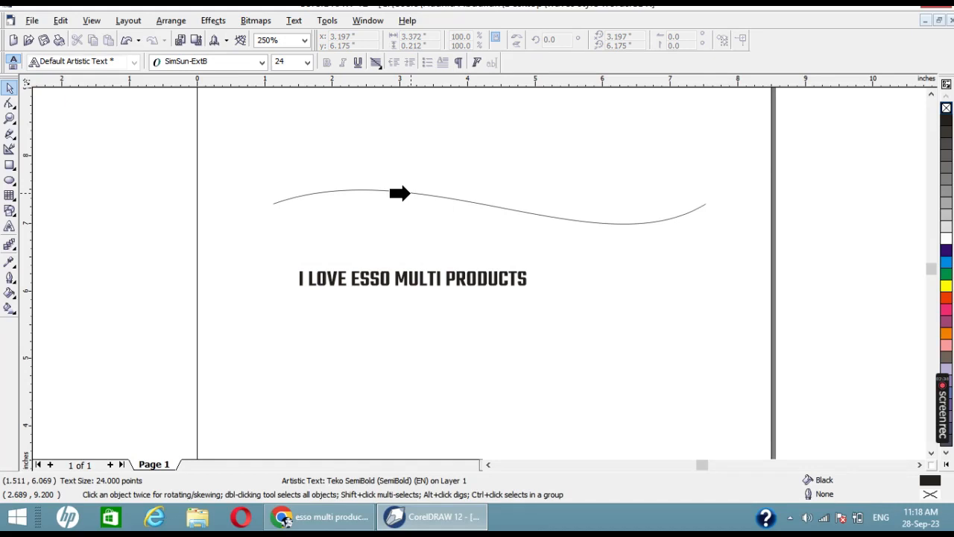
pyautogui.click(400, 193)
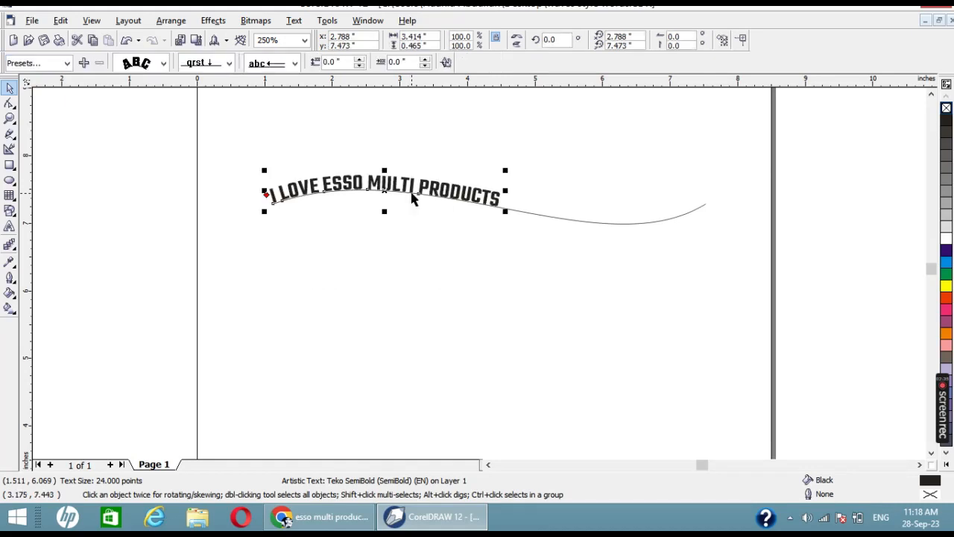
# Step: Widen the letter spacing of the curved text until it spans about 4.03 inches along the wave
pyautogui.press('F10')
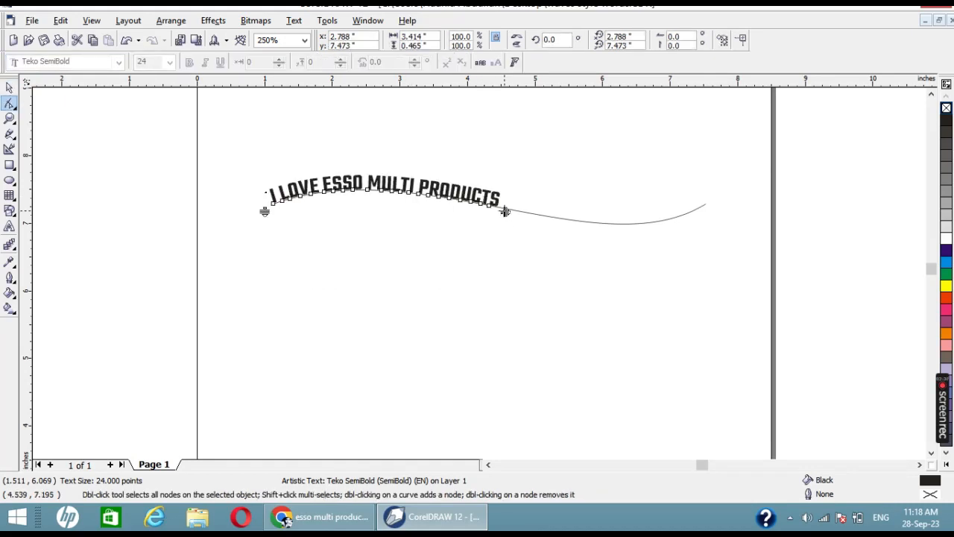
pyautogui.moveTo(498, 209); pyautogui.dragTo(555, 215)
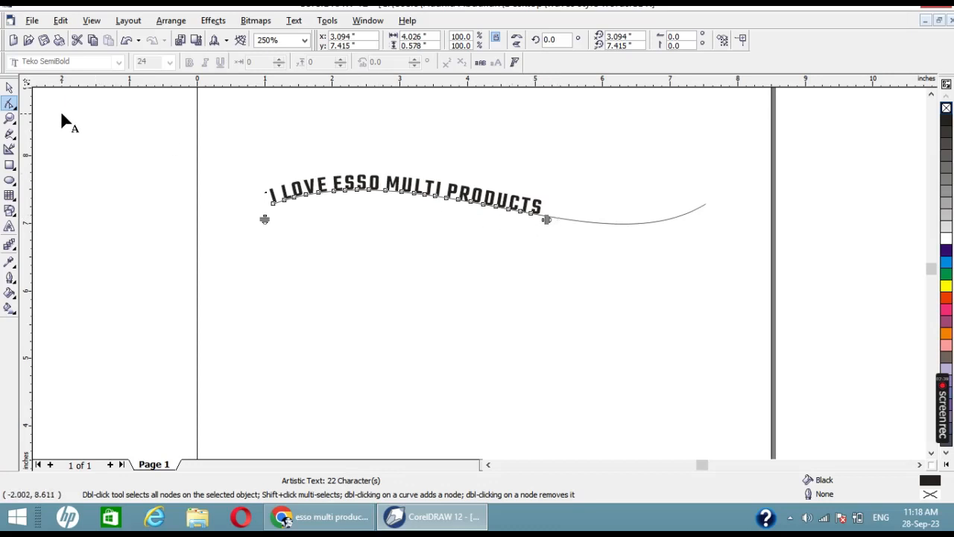
pyautogui.click(8, 88)
# Step: Add an extra space between each pair of words in the curved "I LOVE ESSO MULTI PRODUCTS" text
pyautogui.click(288, 196)
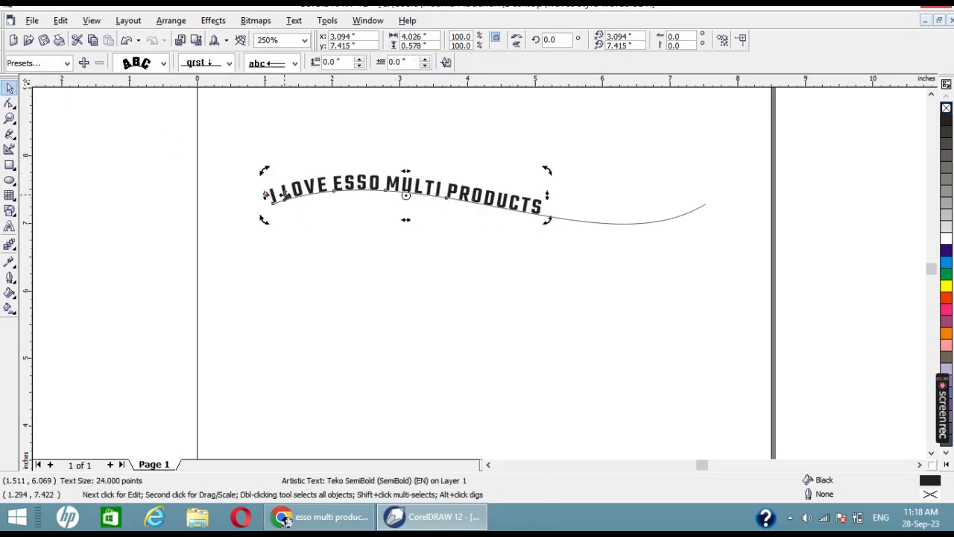
pyautogui.click(286, 194)
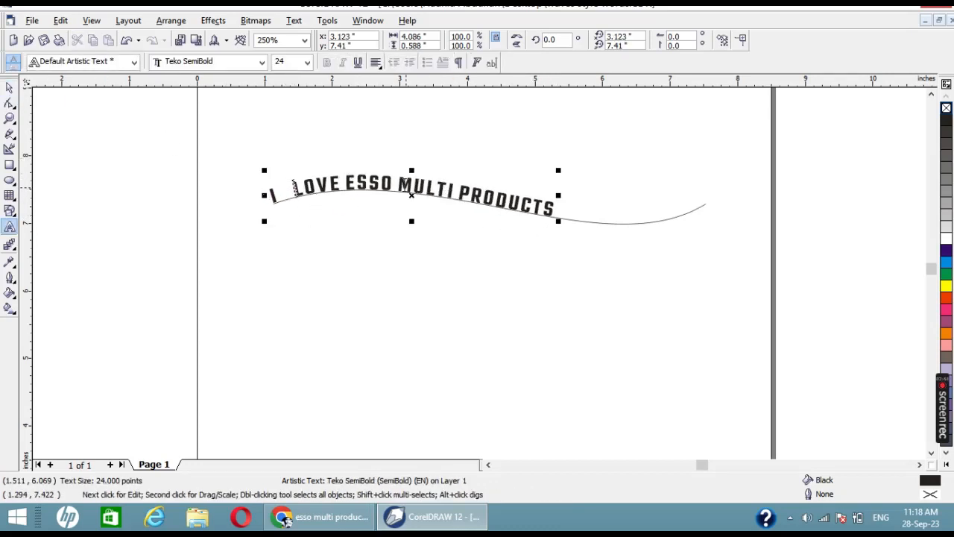
pyautogui.click(344, 184)
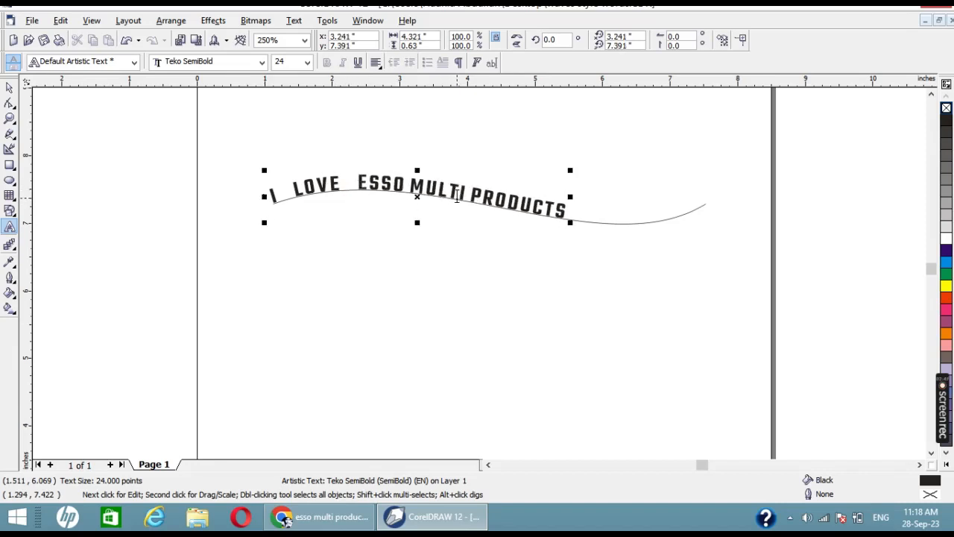
pyautogui.click(408, 185)
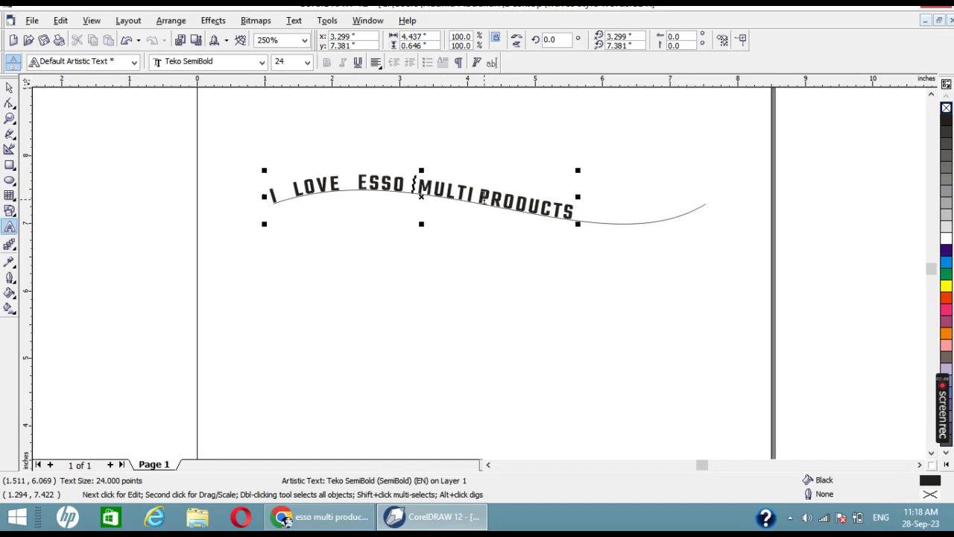
pyautogui.click(485, 197)
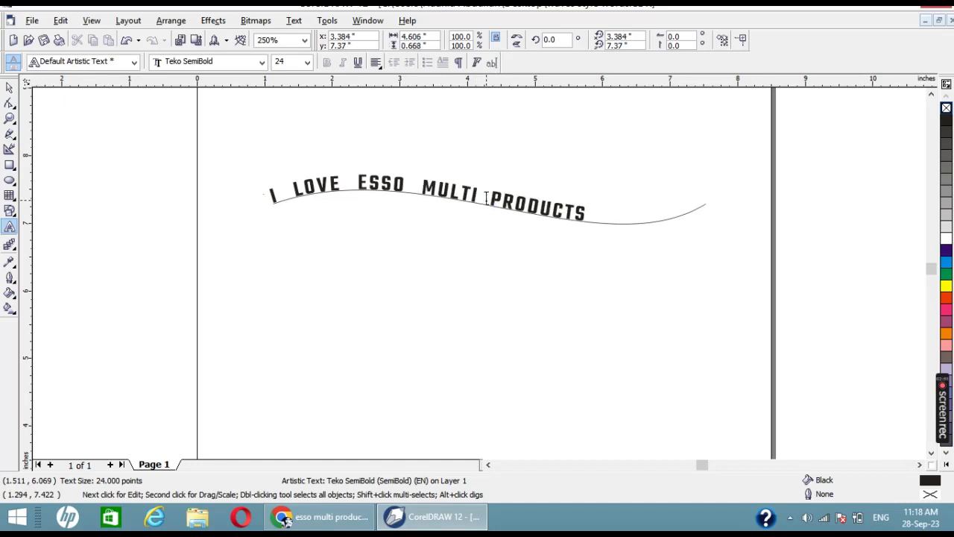
pyautogui.click(9, 88)
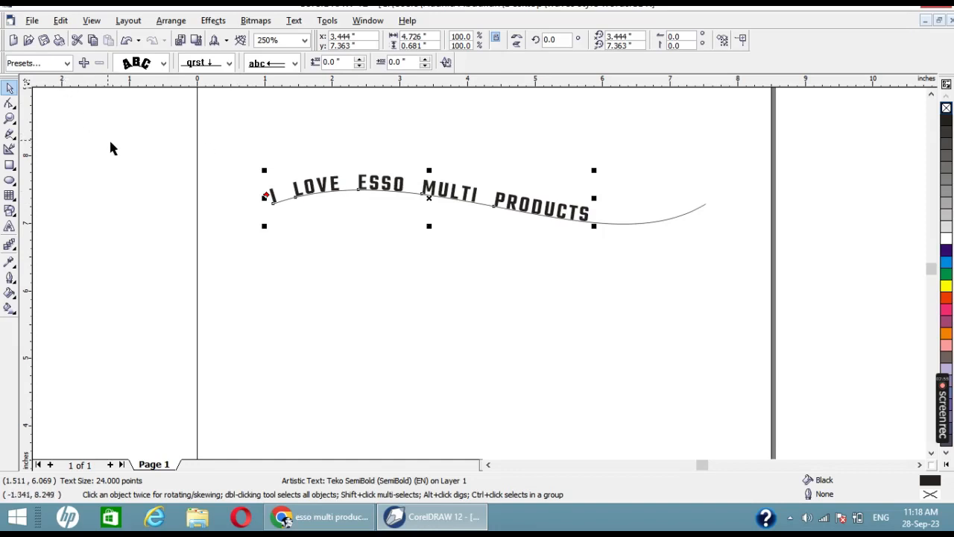
# Step: Try the text1 and text3 text-on-path presets on the wavy text, undoing a small move of the whole object
pyautogui.click(45, 64)
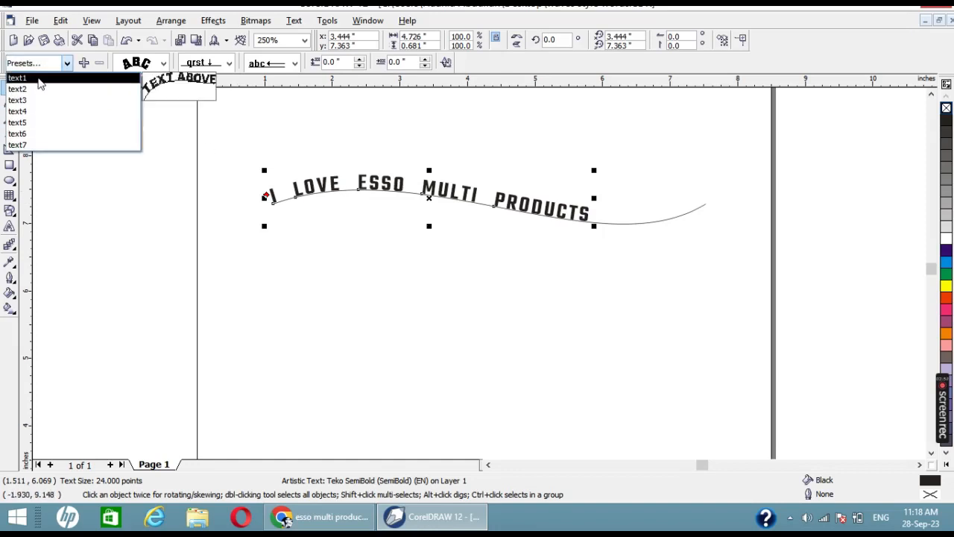
pyautogui.click(41, 79)
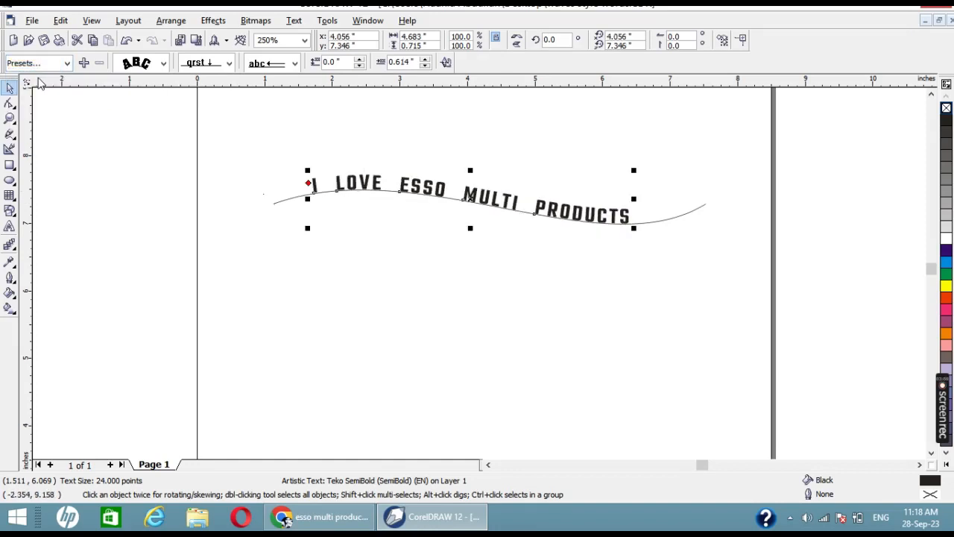
pyautogui.moveTo(228, 123); pyautogui.dragTo(854, 320)
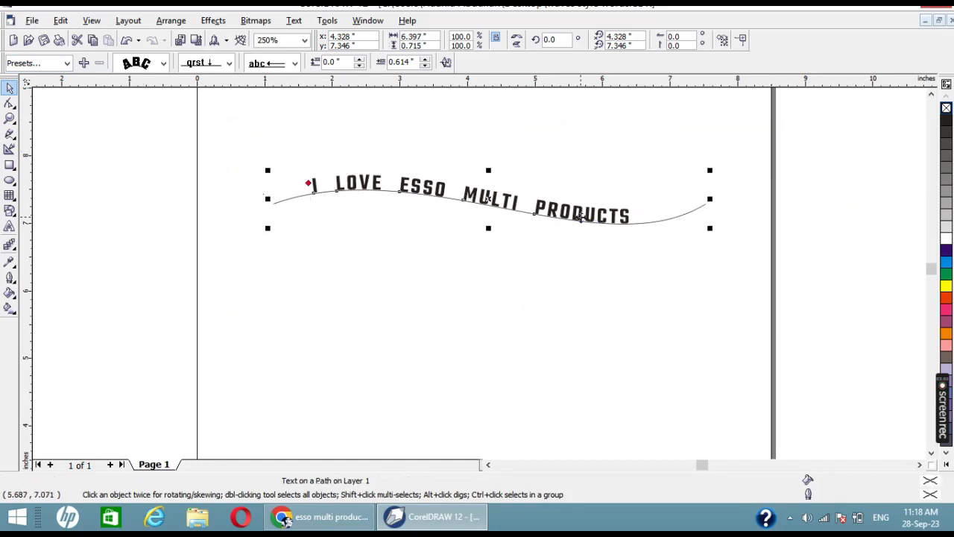
pyautogui.click(28, 63)
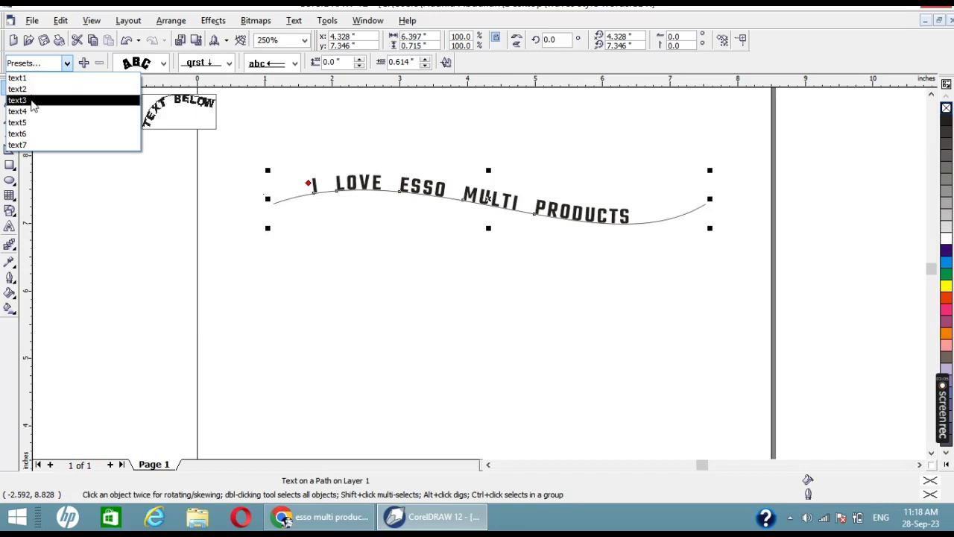
pyautogui.click(32, 101)
pyautogui.click(490, 244)
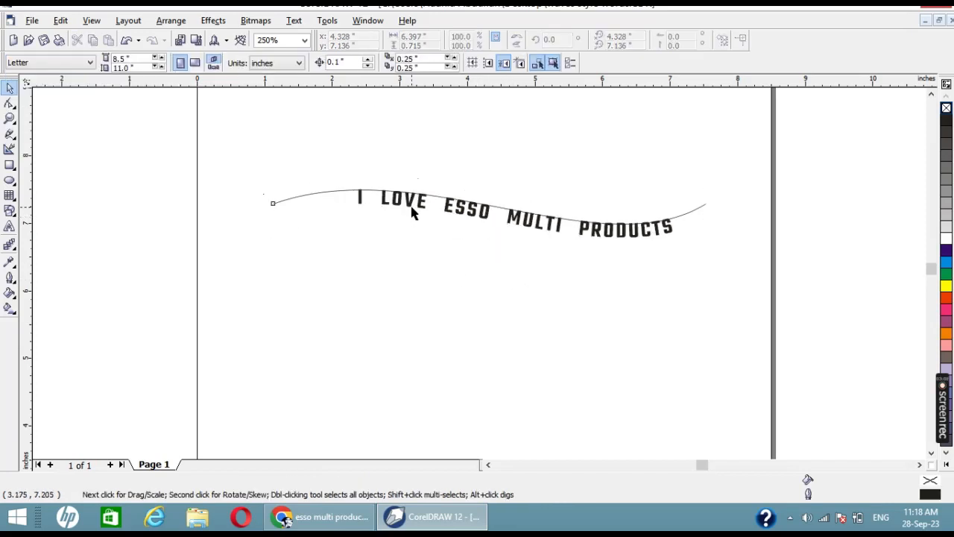
pyautogui.moveTo(414, 212); pyautogui.dragTo(406, 233)
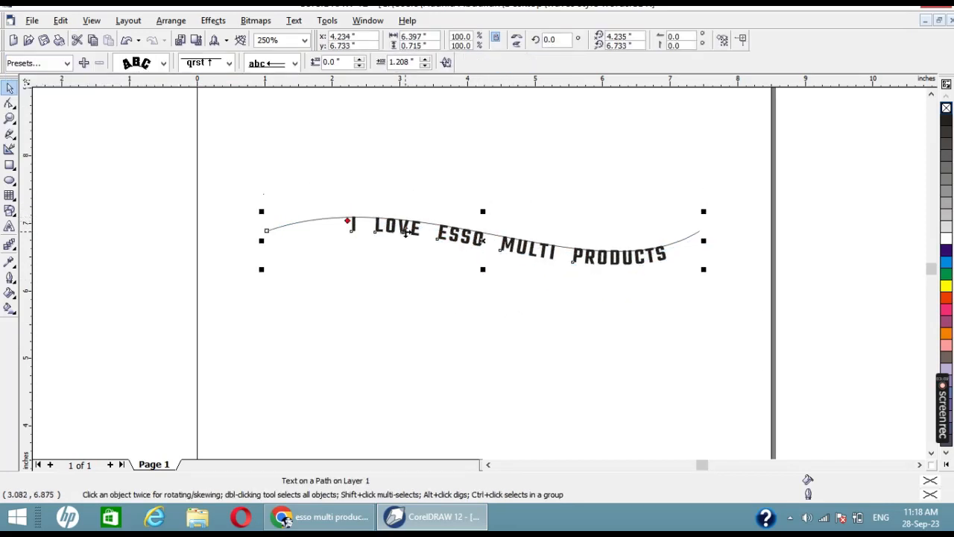
pyautogui.hotkey('ctrl', 'z')
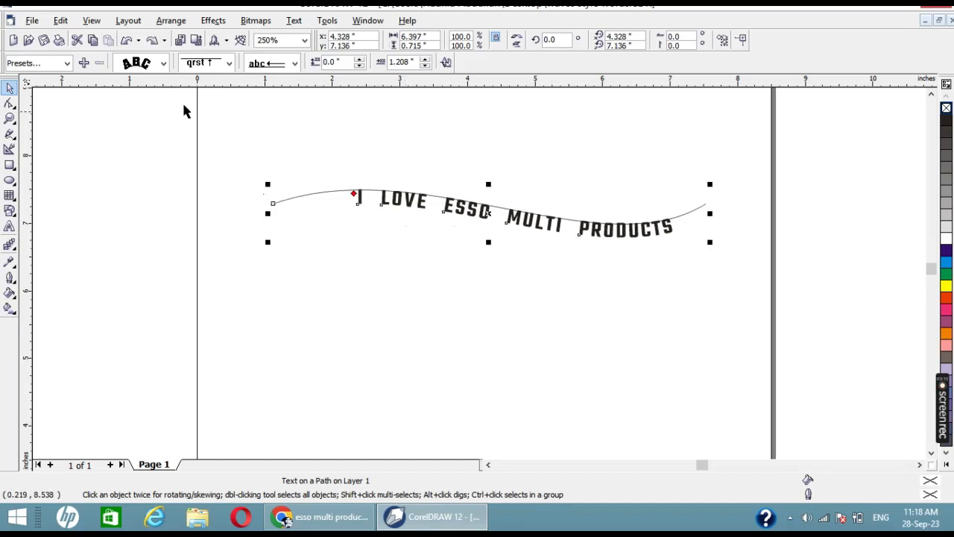
# Step: Try the text7 and text6 text-on-path presets on the wavy text
pyautogui.click(52, 64)
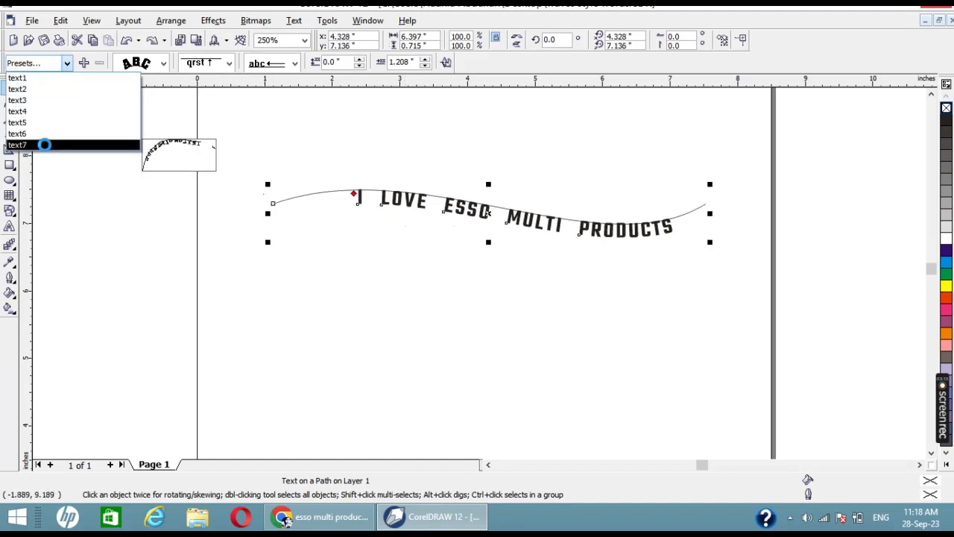
pyautogui.click(46, 149)
pyautogui.click(666, 248)
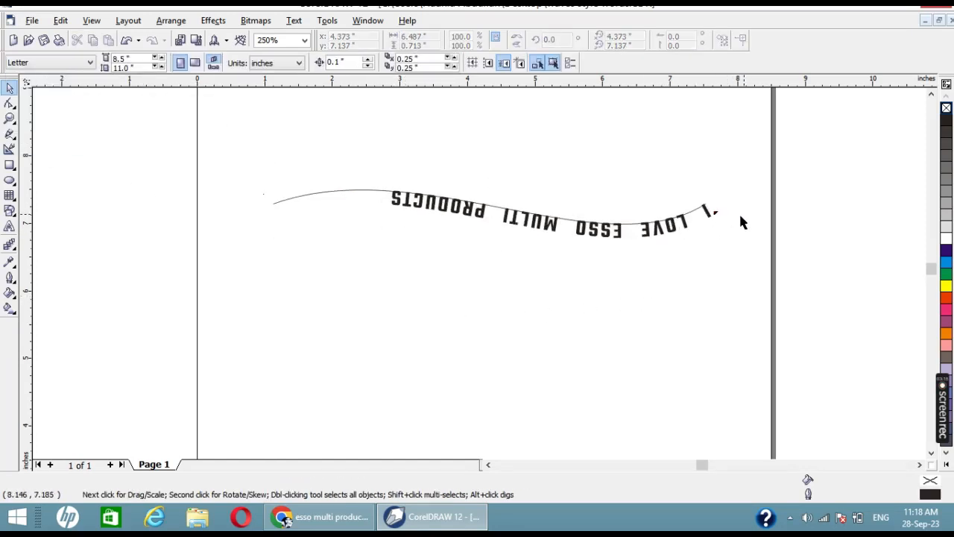
pyautogui.click(48, 63)
pyautogui.click(444, 210)
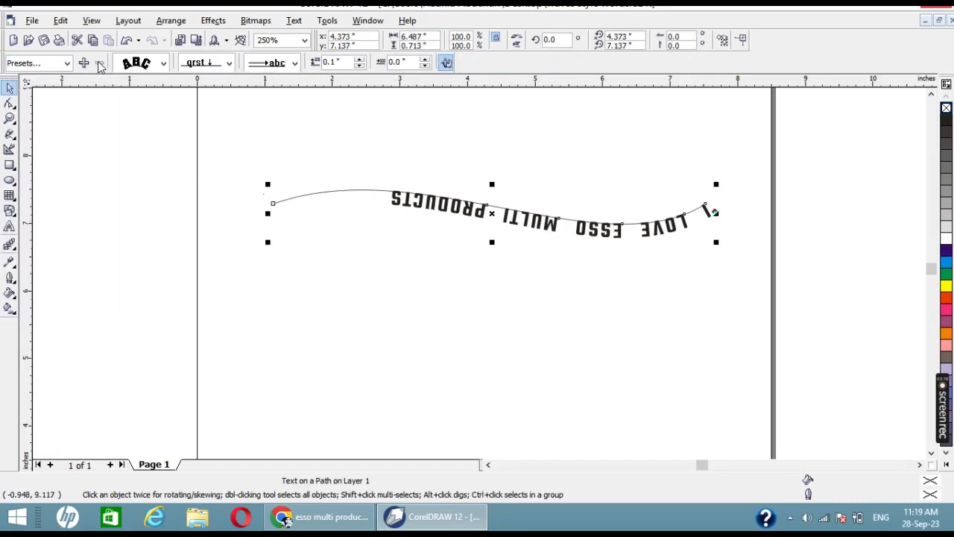
pyautogui.click(66, 63)
pyautogui.click(26, 133)
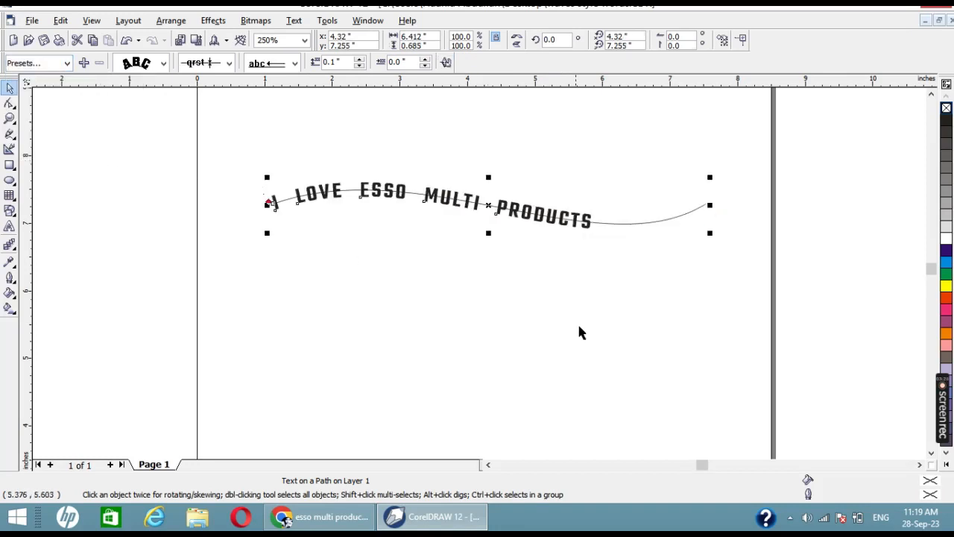
pyautogui.click(541, 248)
# Step: Try a 5-point outline on the wavy path curve, and undo it
pyautogui.click(617, 223)
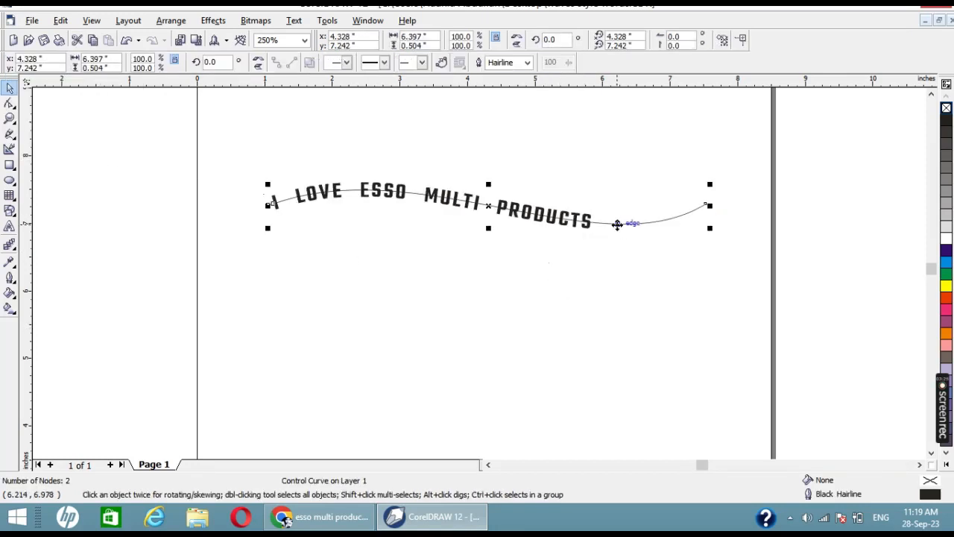
pyautogui.press('F12')
pyautogui.doubleClick(383, 181)
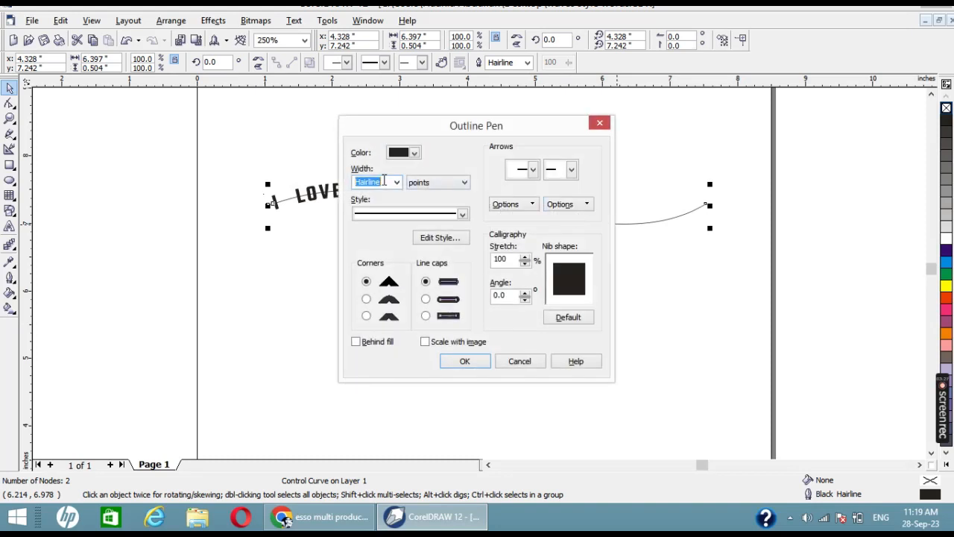
pyautogui.write('5')
pyautogui.press('Return')
pyautogui.click(547, 384)
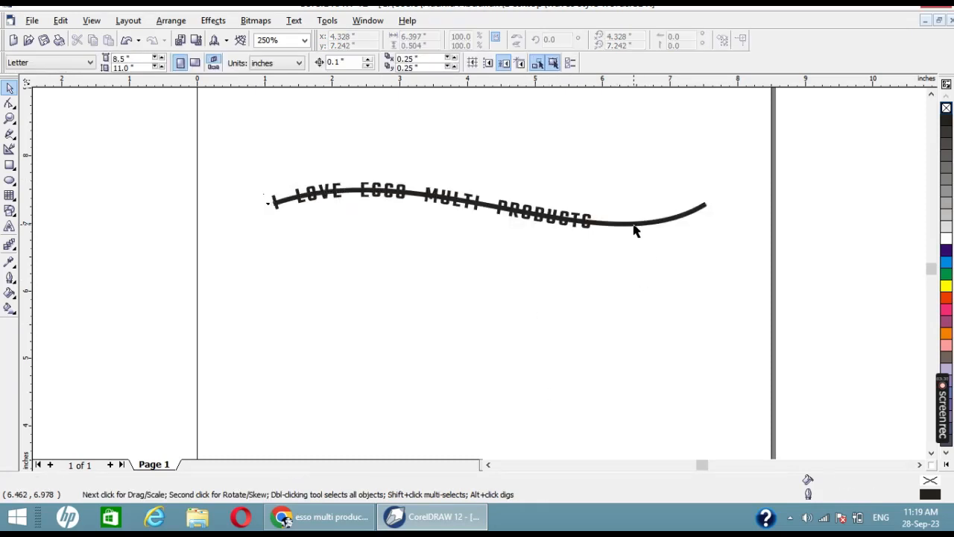
pyautogui.click(635, 224)
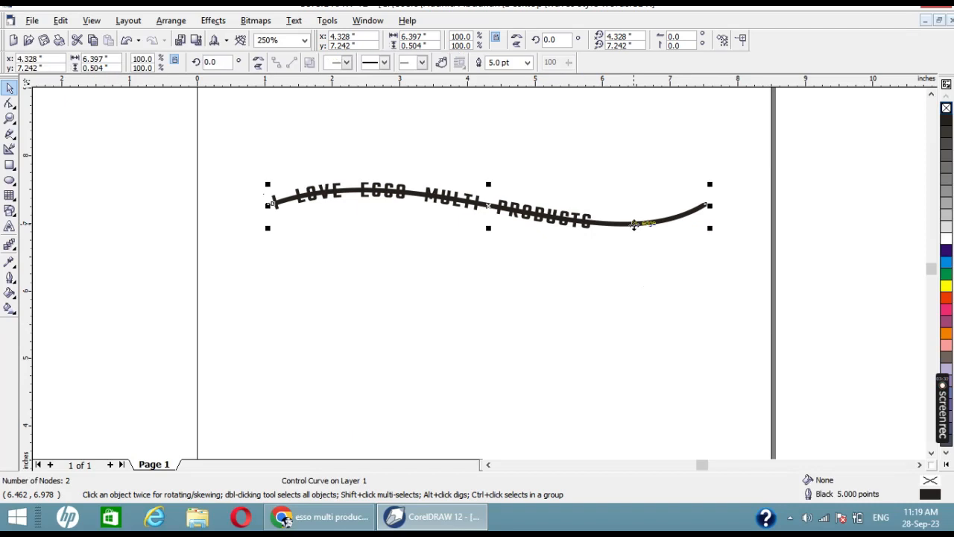
pyautogui.hotkey('ctrl', 'z')
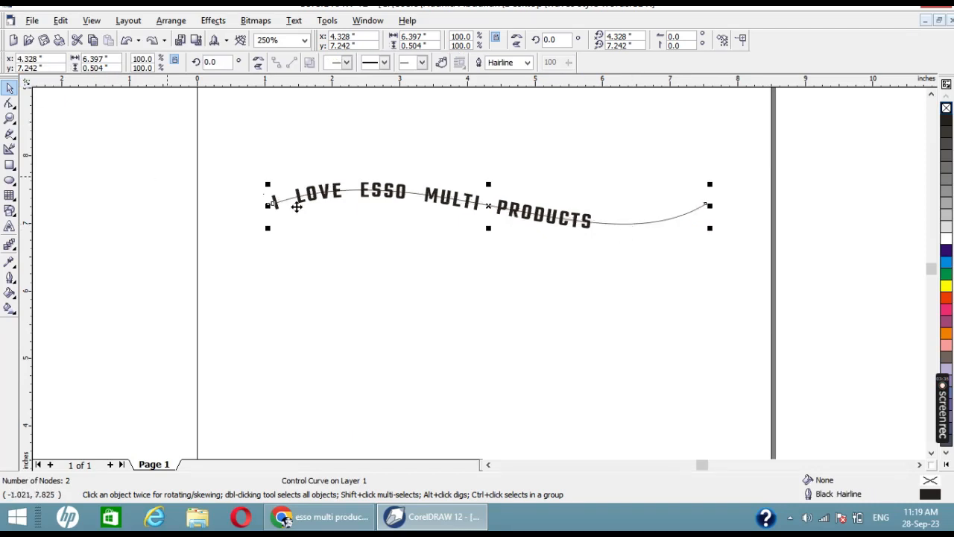
# Step: Apply the text4 preset to the text on the path
pyautogui.click(296, 207)
pyautogui.click(37, 64)
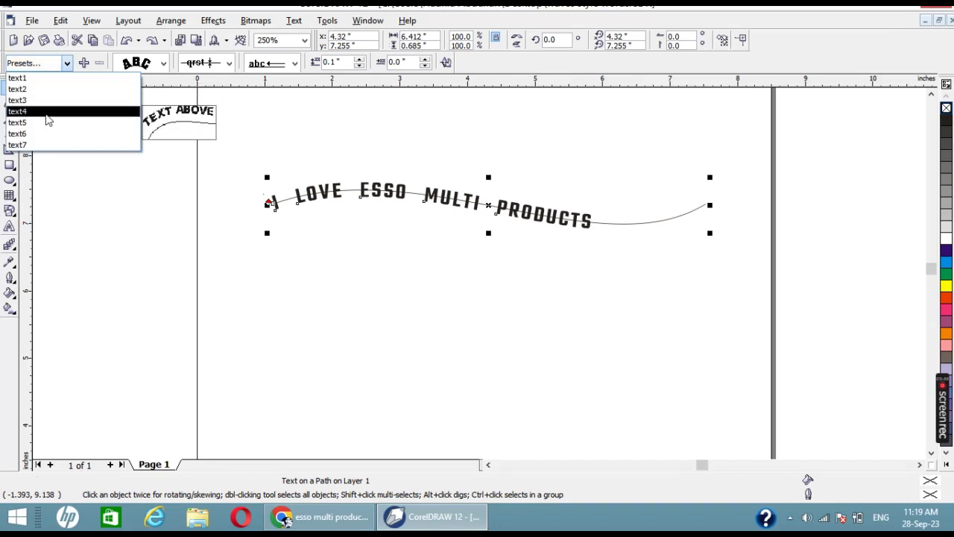
pyautogui.click(45, 112)
pyautogui.click(417, 246)
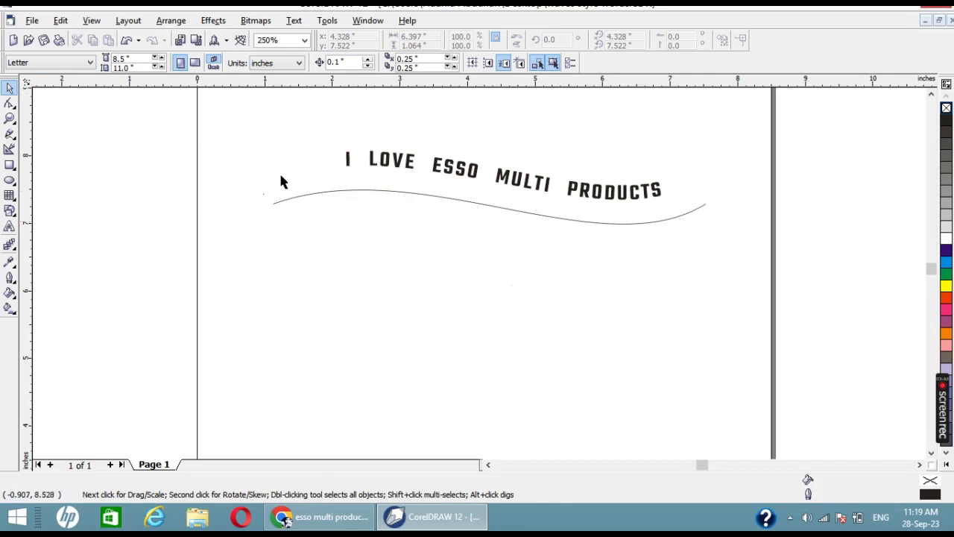
# Step: Try the text3 preset on the fitted text again, and undo it
pyautogui.click(470, 174)
pyautogui.click(57, 65)
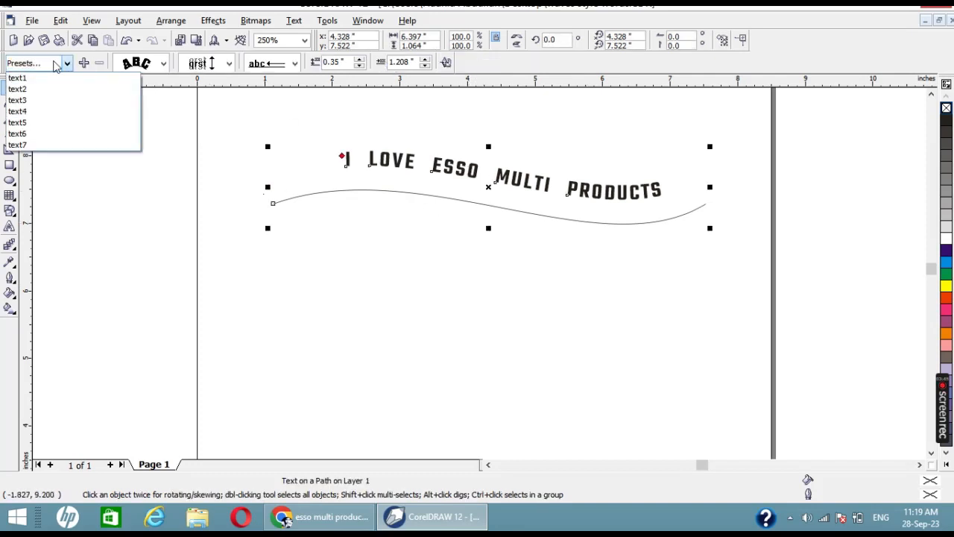
pyautogui.click(51, 101)
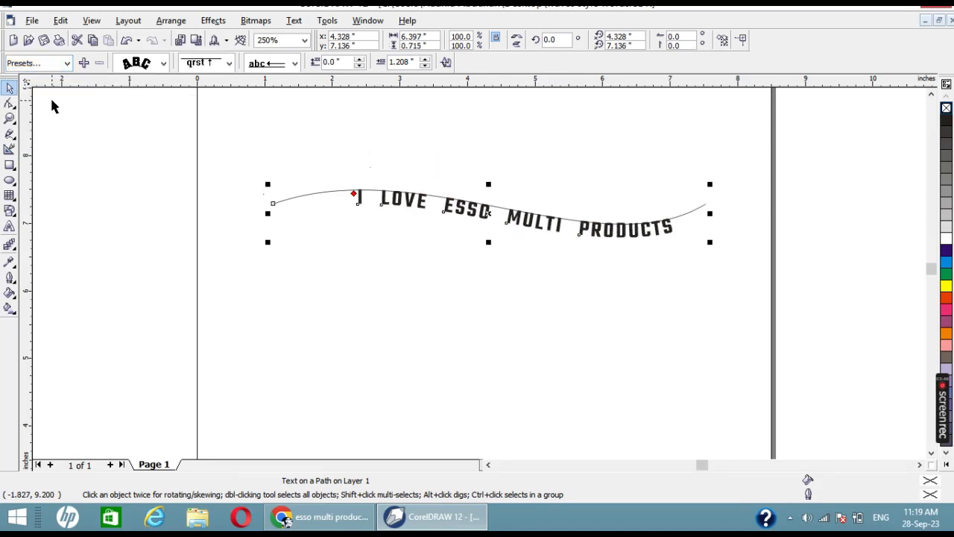
pyautogui.click(547, 362)
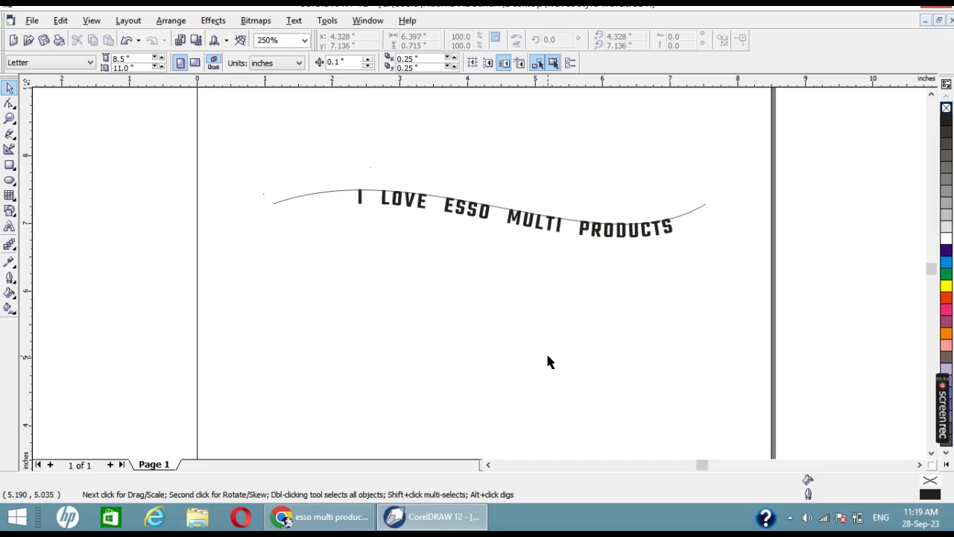
pyautogui.hotkey('ctrl', 'z')
# Step: Fill the wavy text with green and delete the path curve beneath it
pyautogui.click(530, 184)
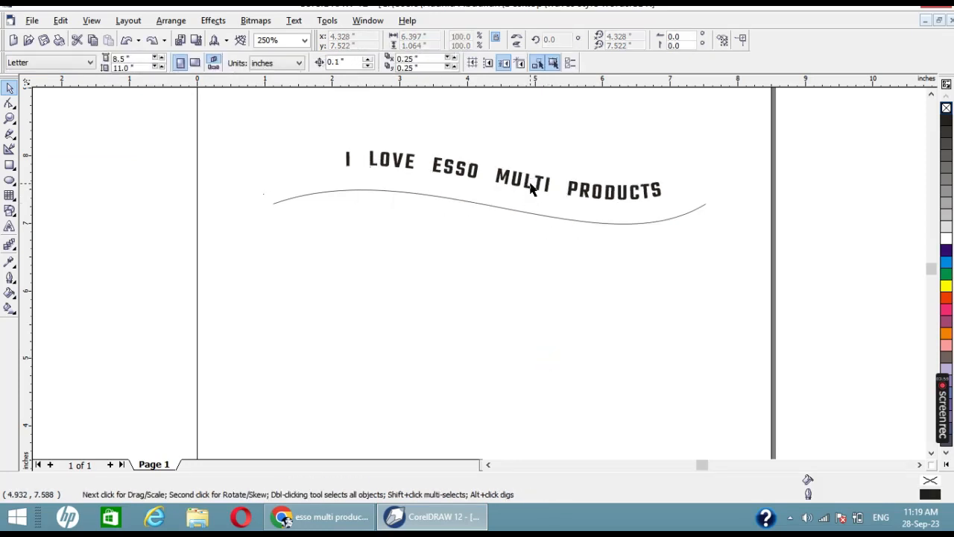
pyautogui.click(524, 189)
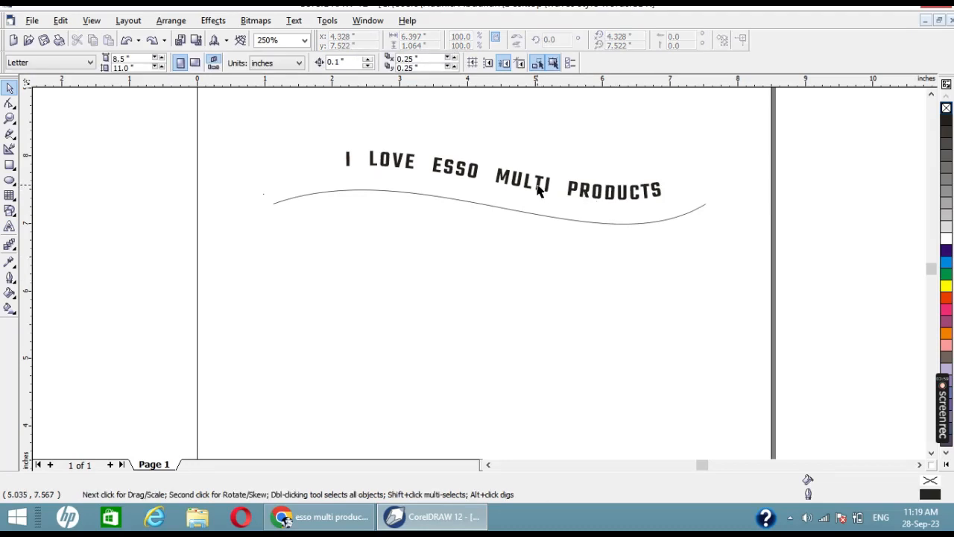
pyautogui.click(542, 186)
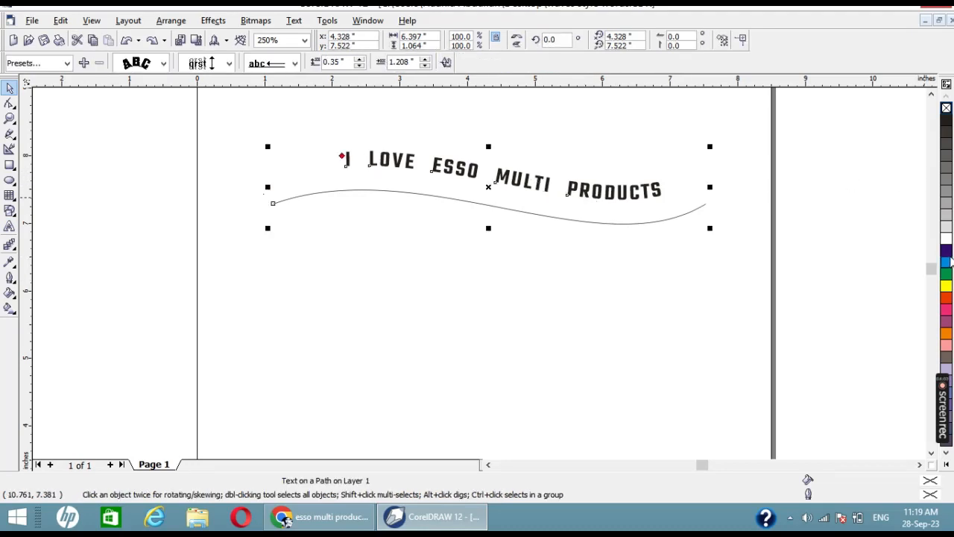
pyautogui.click(946, 272)
pyautogui.click(623, 224)
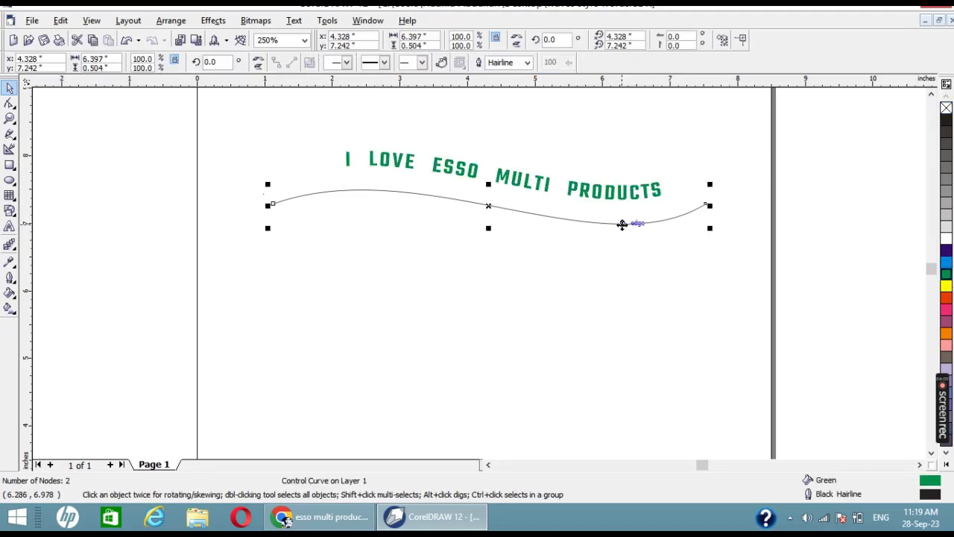
pyautogui.press('Delete')
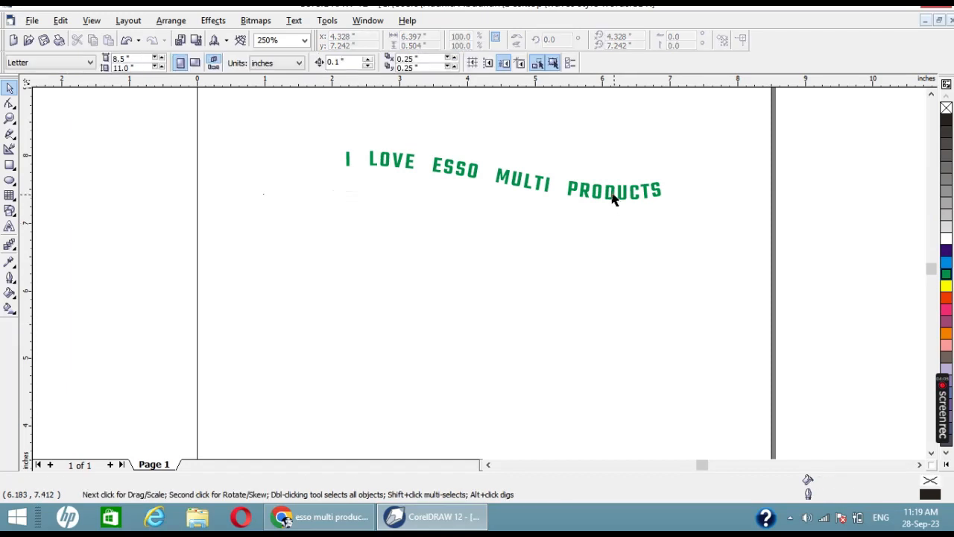
# Step: Replace the whole "I LOVE ESSO MULTI PRODUCTS" text with "Thanks for Watch"
pyautogui.doubleClick(585, 192)
pyautogui.hotkey('ctrl', 'a')
pyautogui.write('T')
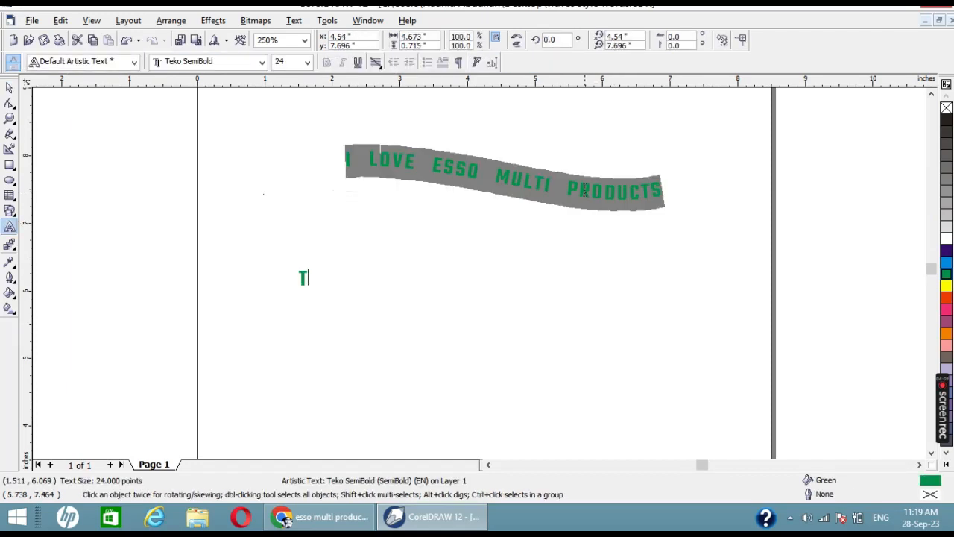
pyautogui.write('hanks')
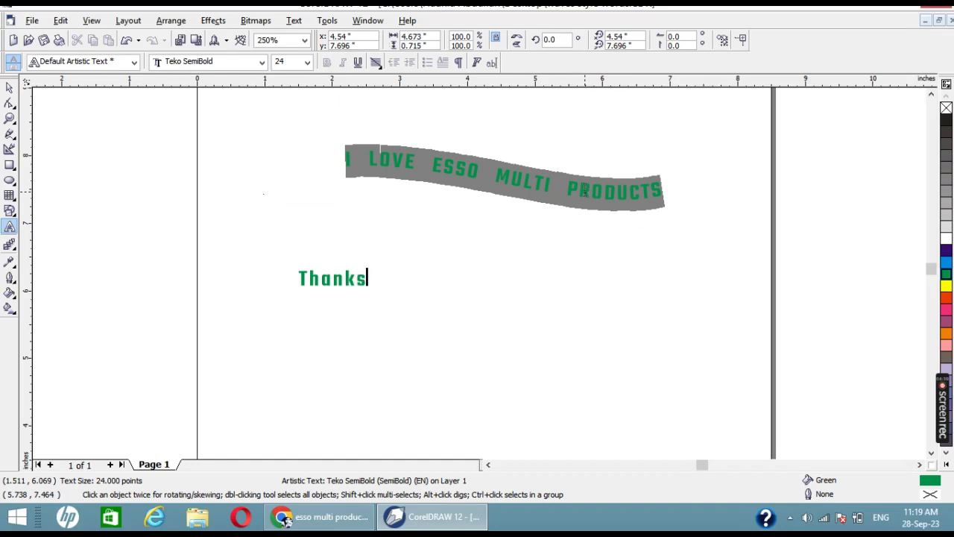
pyautogui.write(' for Watch')
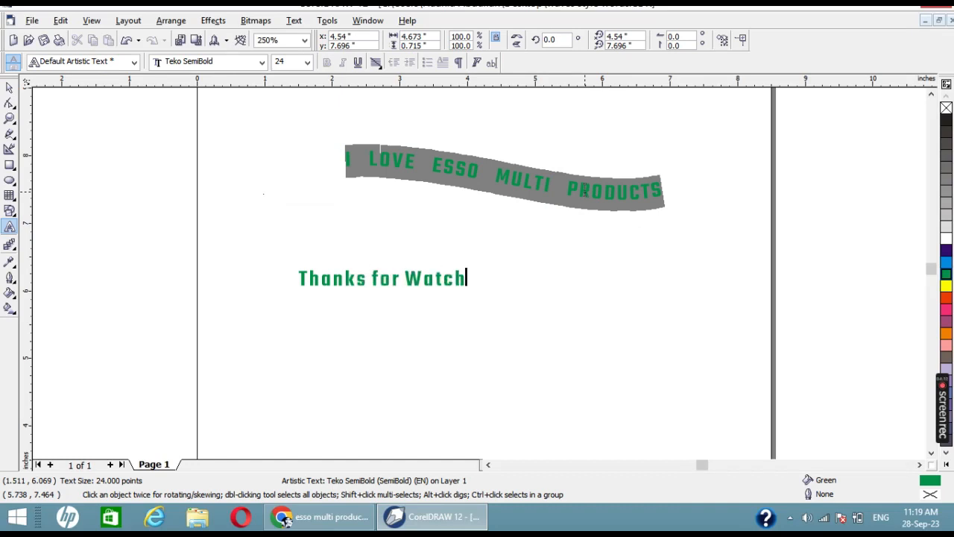
pyautogui.hotkey('ctrl', 'space')
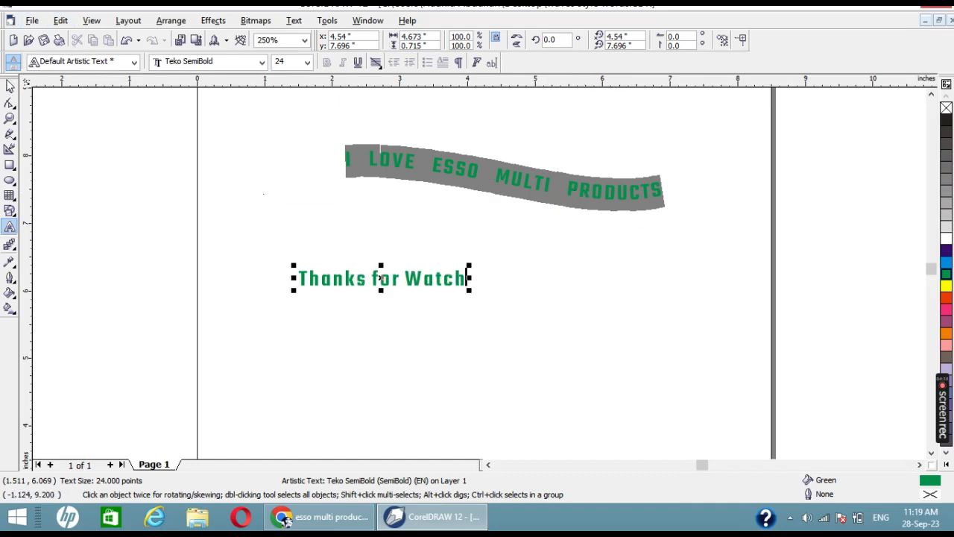
pyautogui.click(470, 345)
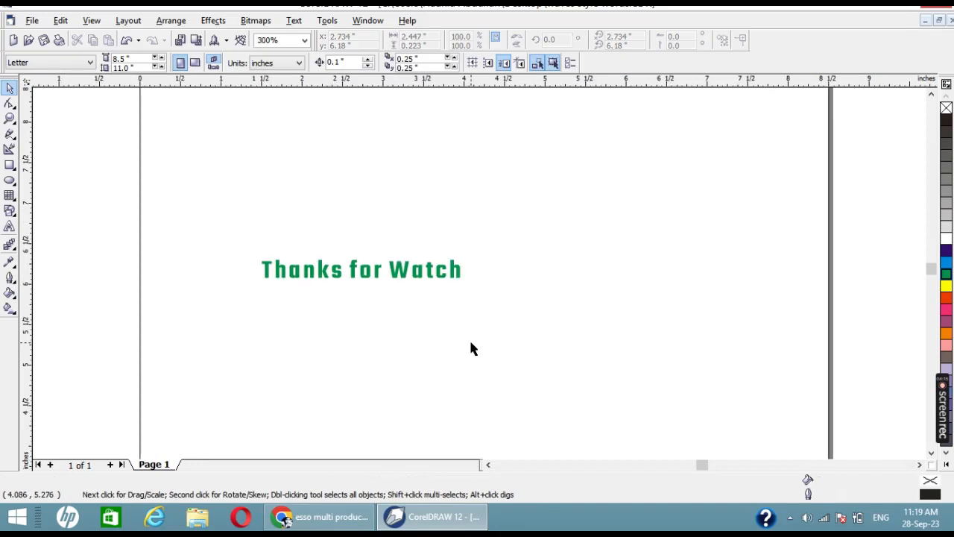
pyautogui.scroll(-3, 469, 343)
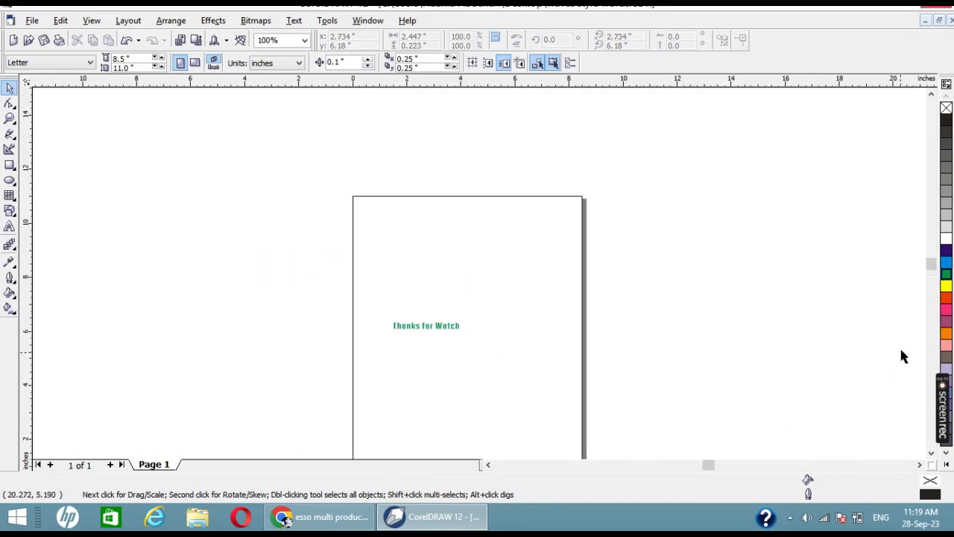